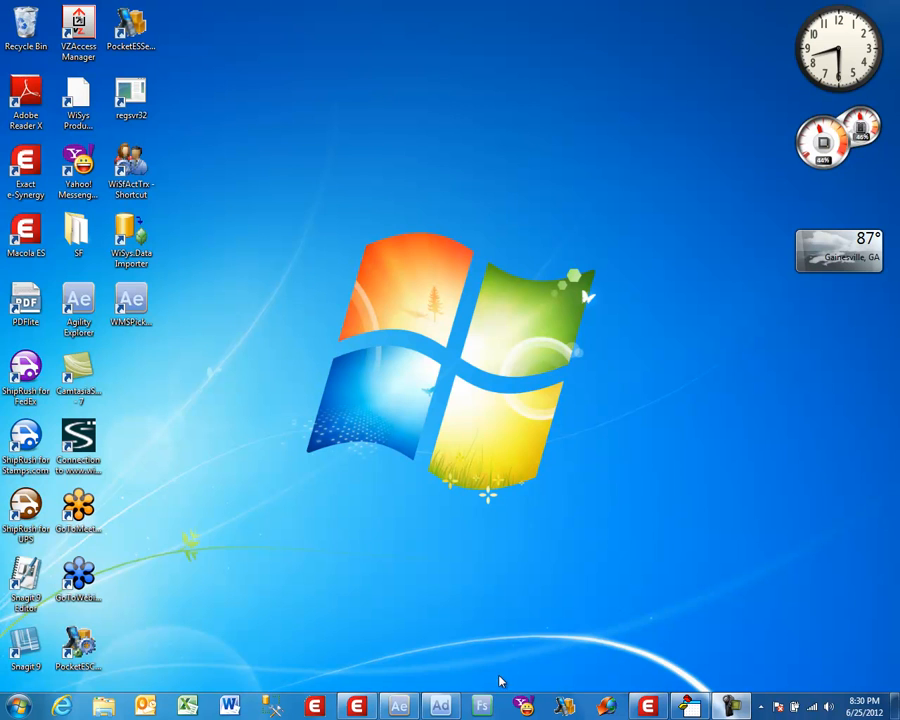
Step: Open the Enter Orders form, bring up its Visual Basic macForm code and go to the beginning
left_click(648, 707)
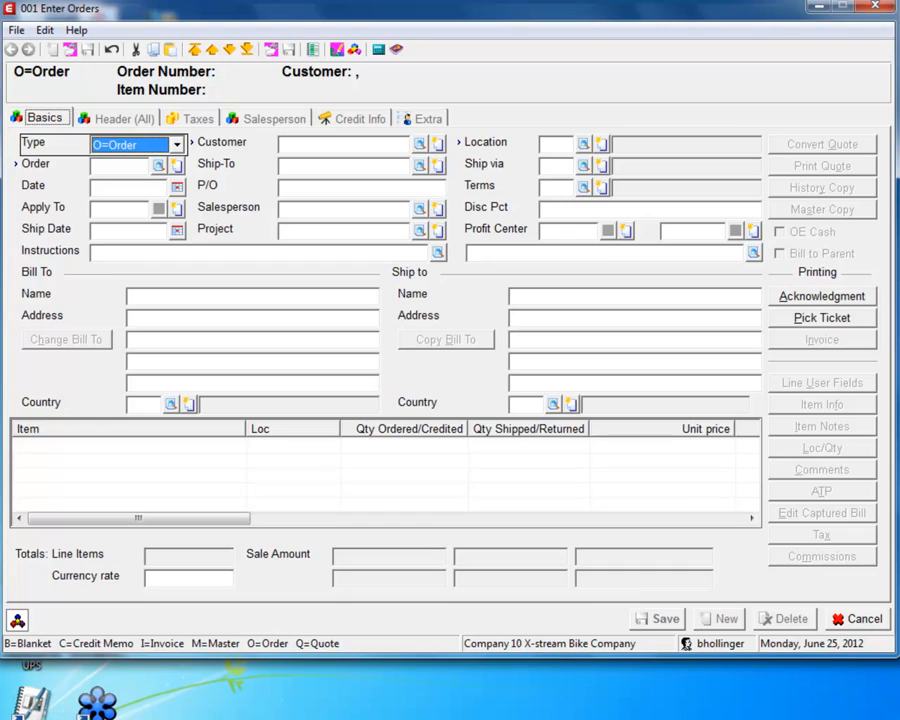
left_click(845, 716)
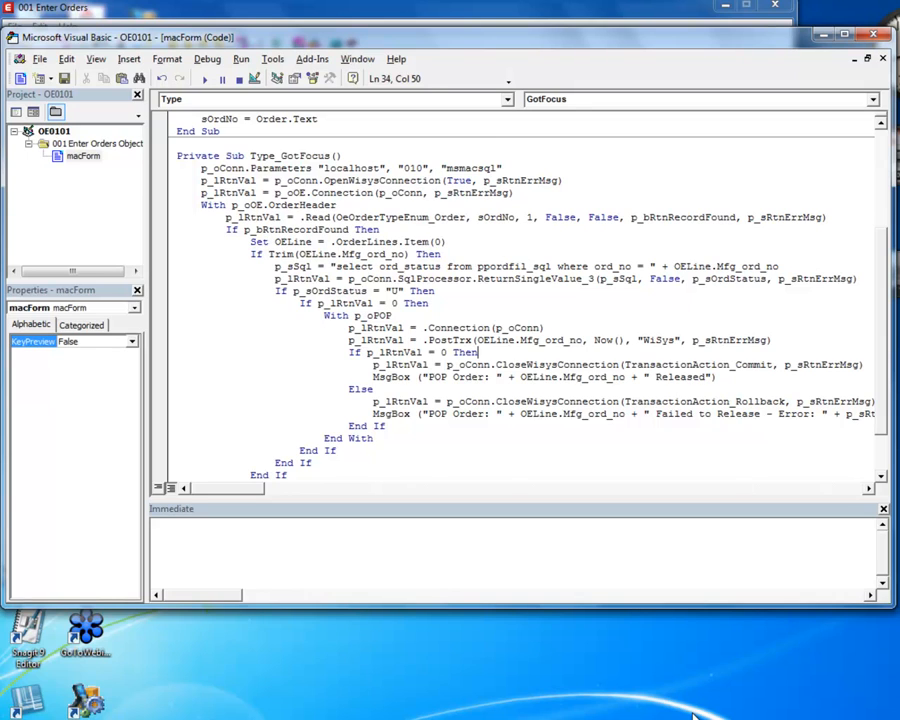
key("Page_Up")
key("Page_Up")
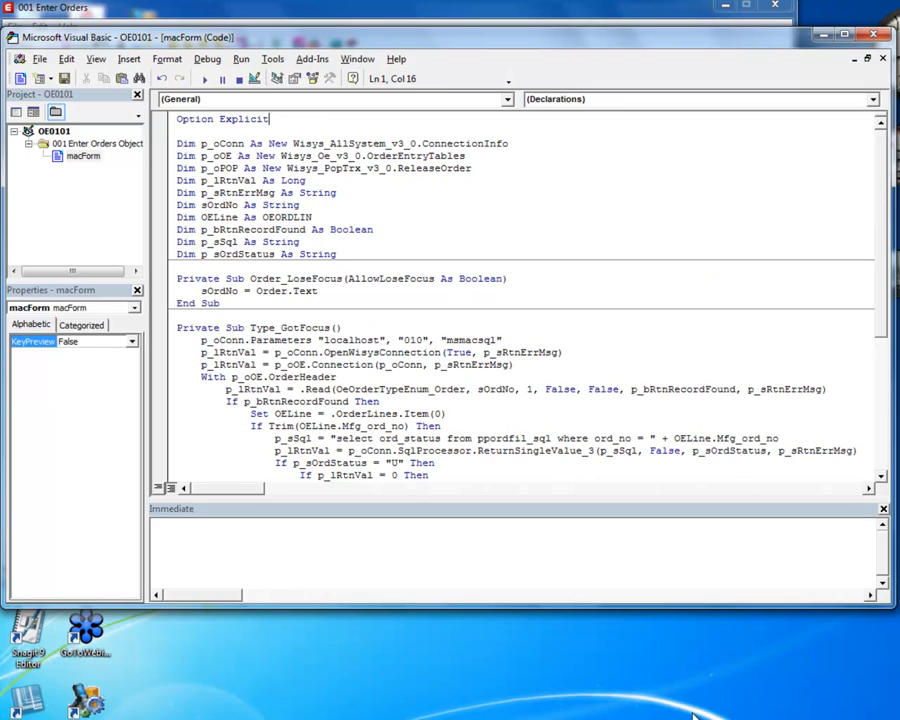
Step: Examine the variable declarations and the Order_LoseFocus procedure in the macForm code
key("Down")
key("Down")
key("Down")
key("Down")
key("Down")
key("Down")
key("Down")
key("Down")
key("Down")
key("Down")
key("Down")
key("Down")
key("Down")
key("Down")
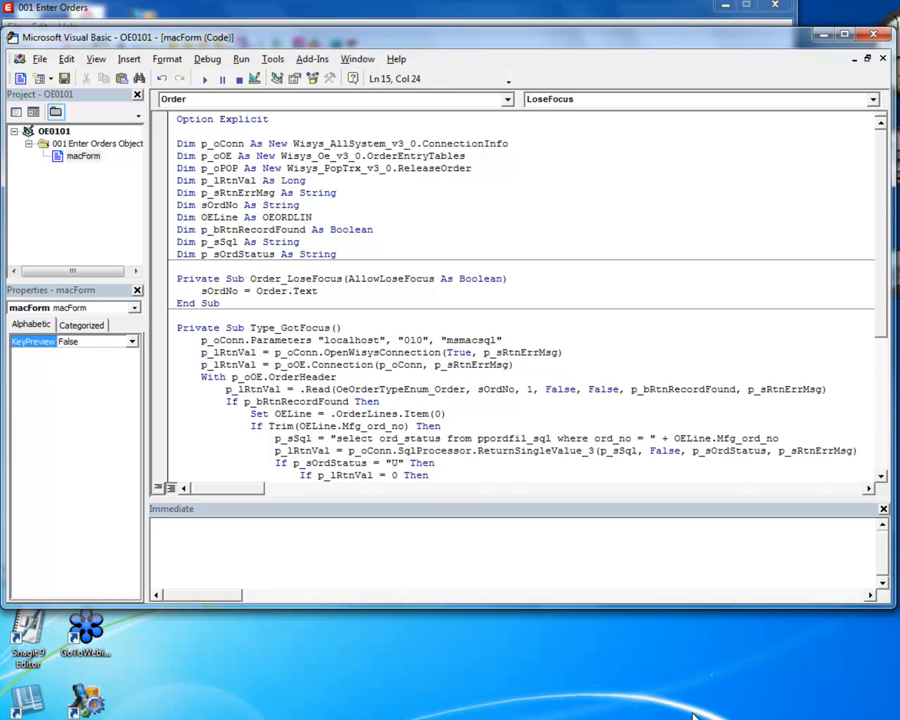
Step: Examine the connection setup lines at the start of the Type_GotFocus procedure
key("Down")
key("Down")
key("Down")
key("Down")
key("Down")
key("Down")
key("Up")
key("Up")
key("Left")
key("Left")
key("Left")
key("Left")
key("Left")
key("Left")
key("Left")
key("Left")
key("Left")
key("Left")
key("Left")
key("Left")
key("Left")
key("Left")
key("Left")
key("Left")
key("Left")
key("Left")
key("Left")
key("Left")
Step: Examine the order read, order status check and POP release posting logic in the Type_GotFocus procedure
key("Down")
key("Down")
key("Down")
key("Down")
key("Down")
key("Down")
key("Down")
key("Down")
key("Down")
key("Down")
key("Down")
key("Down")
key("Down")
key("Down")
key("Down")
key("Down")
key("Down")
key("Down")
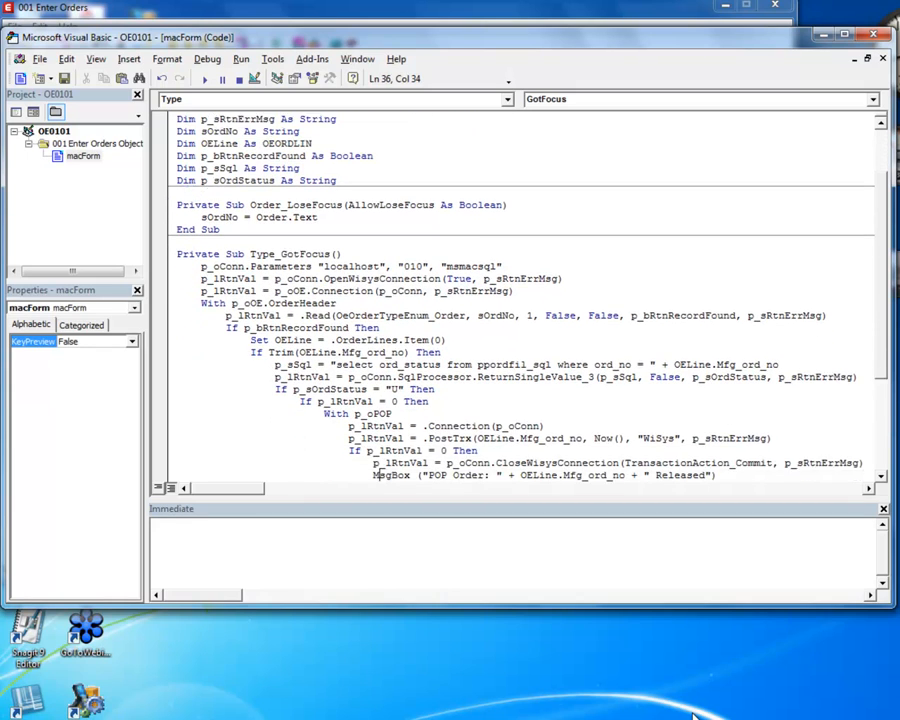
key("Up")
key("Up")
key("Up")
key("Up")
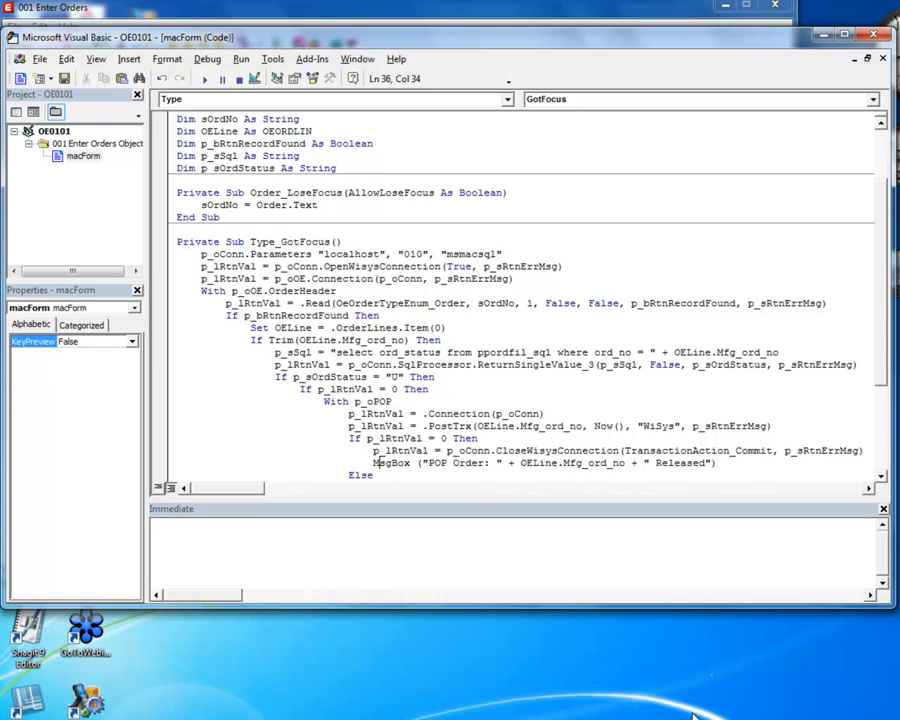
key("Right")
key("Right")
key("Right")
key("Right")
key("Right")
key("Right")
key("Right")
key("Right")
key("Right")
key("Right")
key("Right")
key("Right")
key("Right")
key("Right")
Step: Start a new order in Enter Orders with the next sequential number and enter Outdoor Adventure Outlet's customer number
left_click(655, 10)
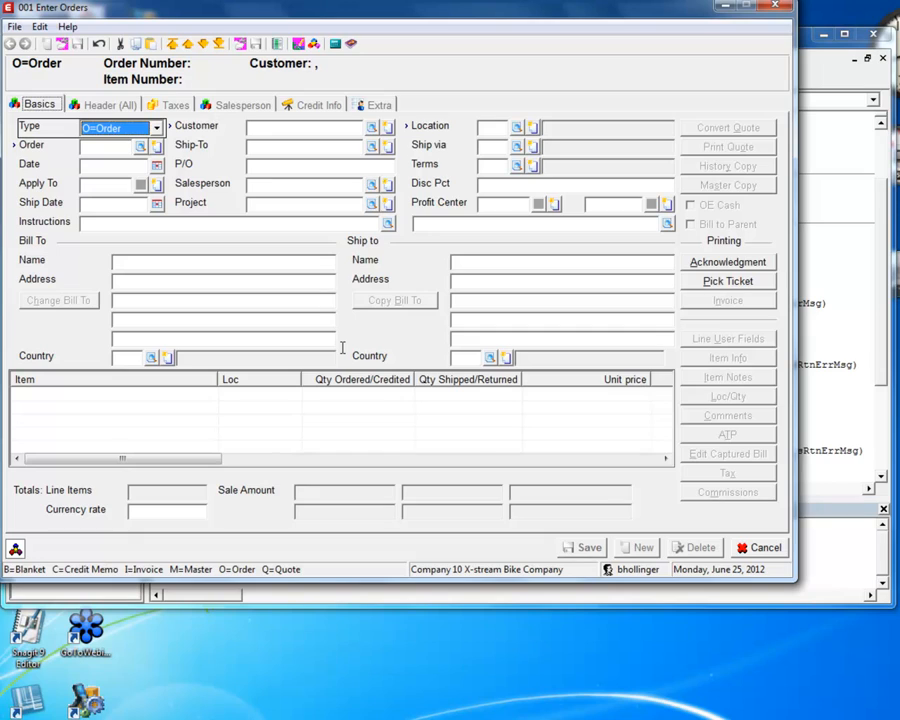
key("Tab")
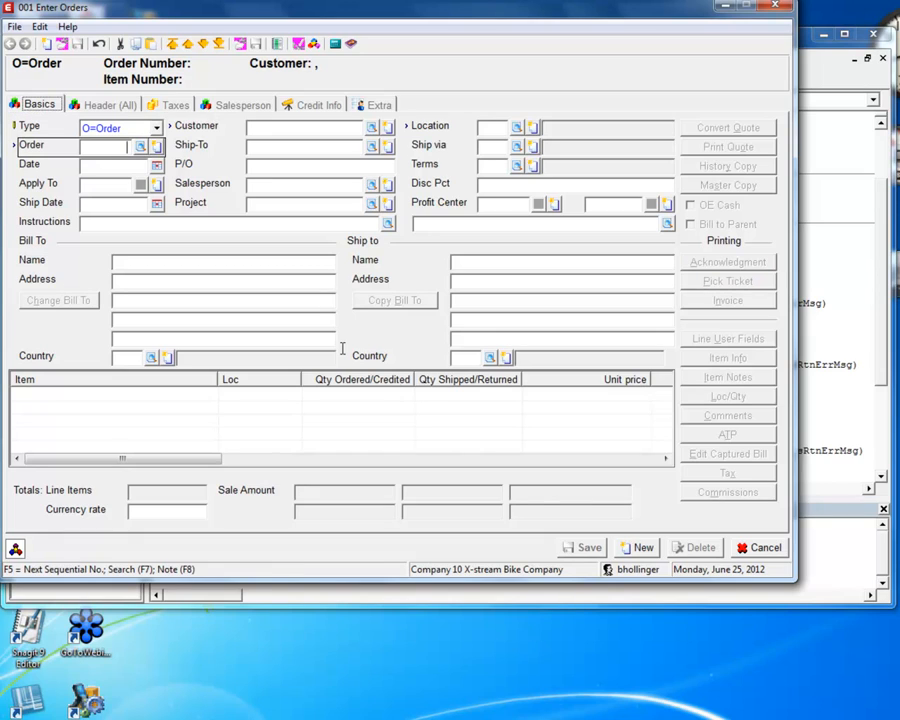
key("Tab")
key("Tab")
key("Tab")
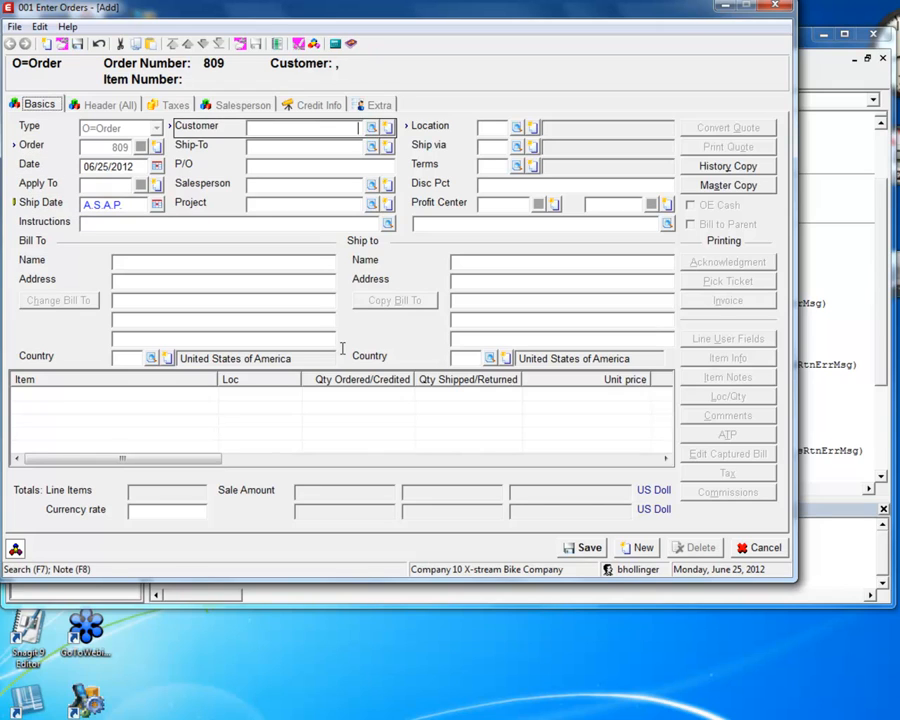
type("901")
key("Tab")
key("Tab")
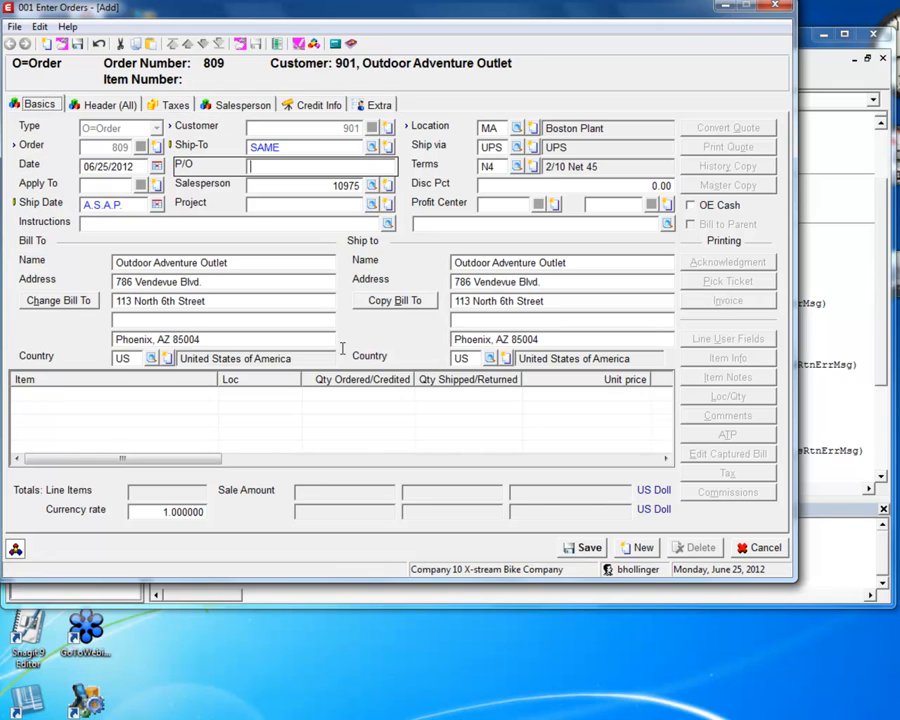
Step: Add a line for item BIKEPP at location MA with an ordered quantity of 10
type("BIKEPP")
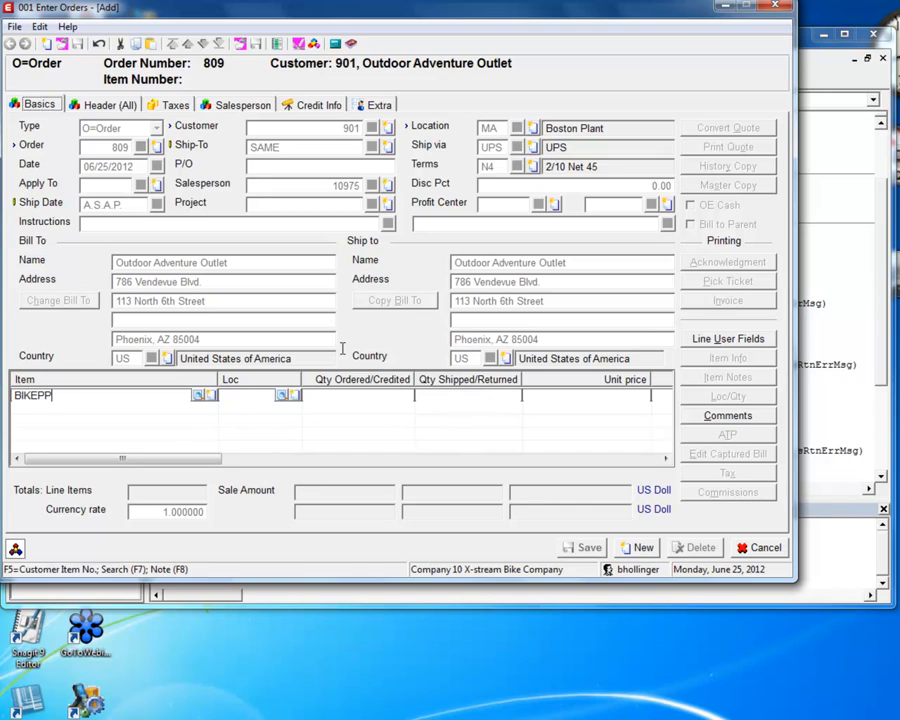
key("Tab")
key("Tab")
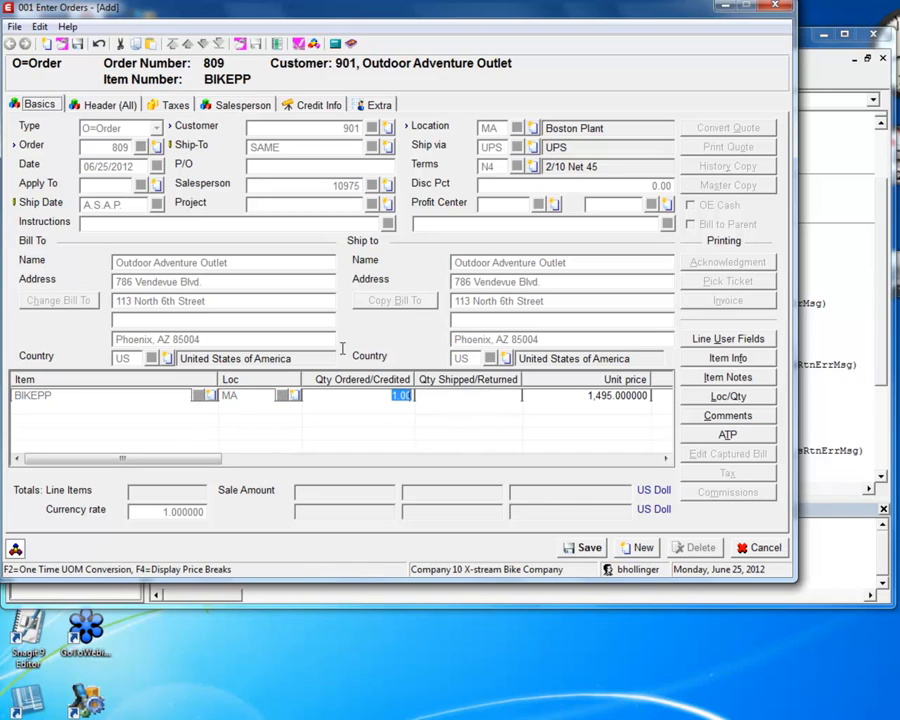
type("10")
key("Tab")
key("Tab")
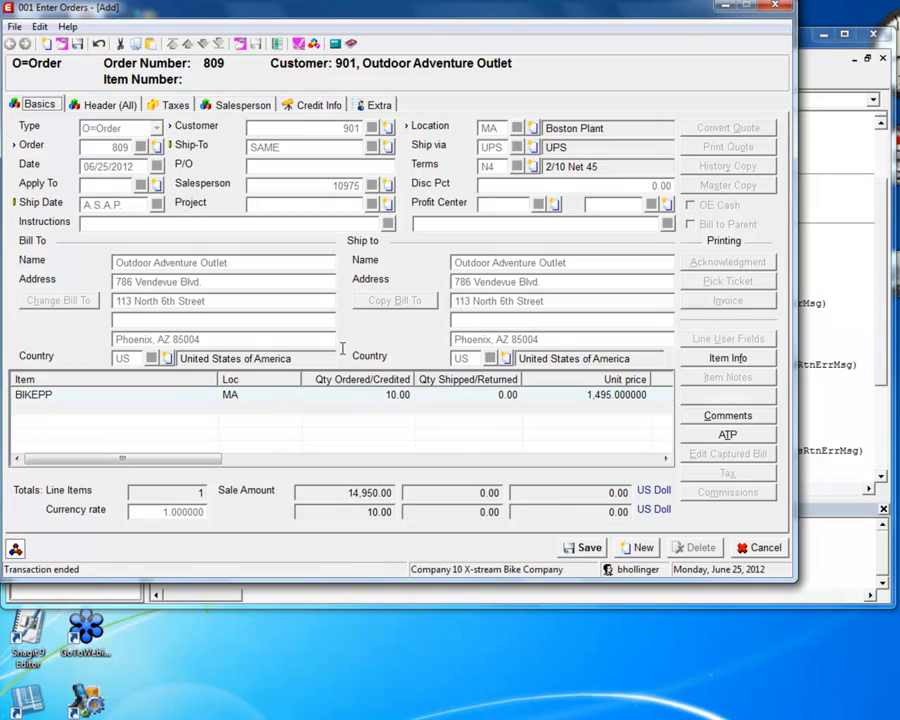
key("Tab")
Step: Finish line entry, save the order's billing information and acknowledge the POP order release
key("Escape")
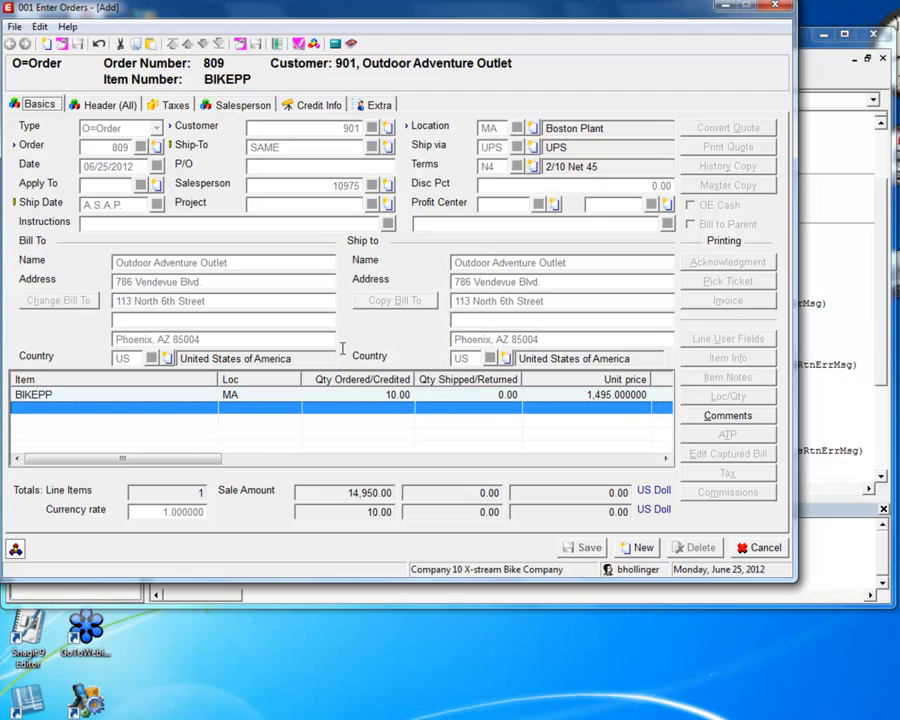
key("Escape")
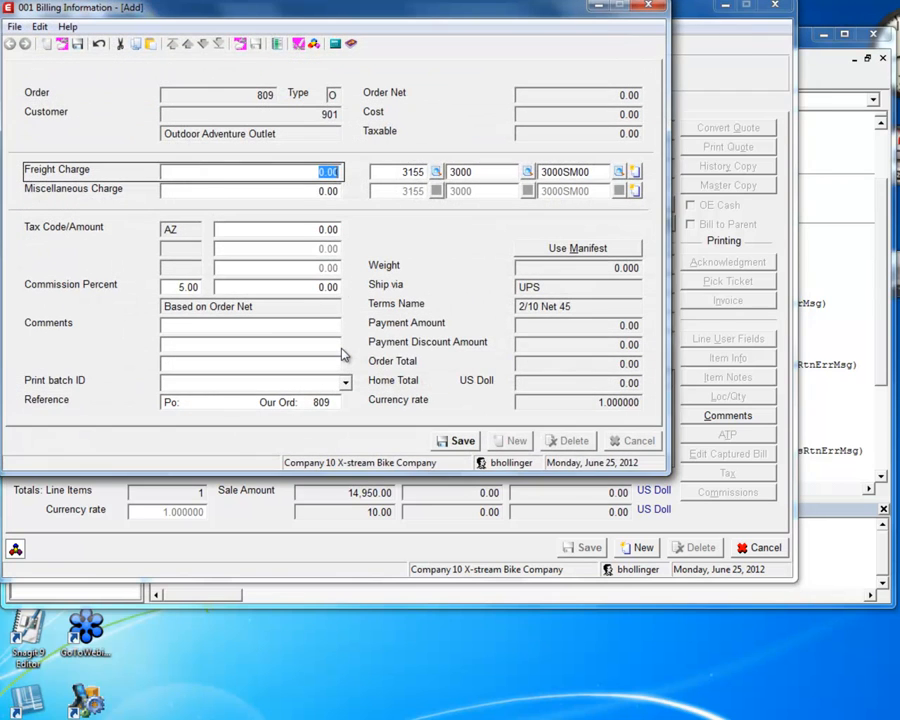
key("alt+s")
key("alt+n")
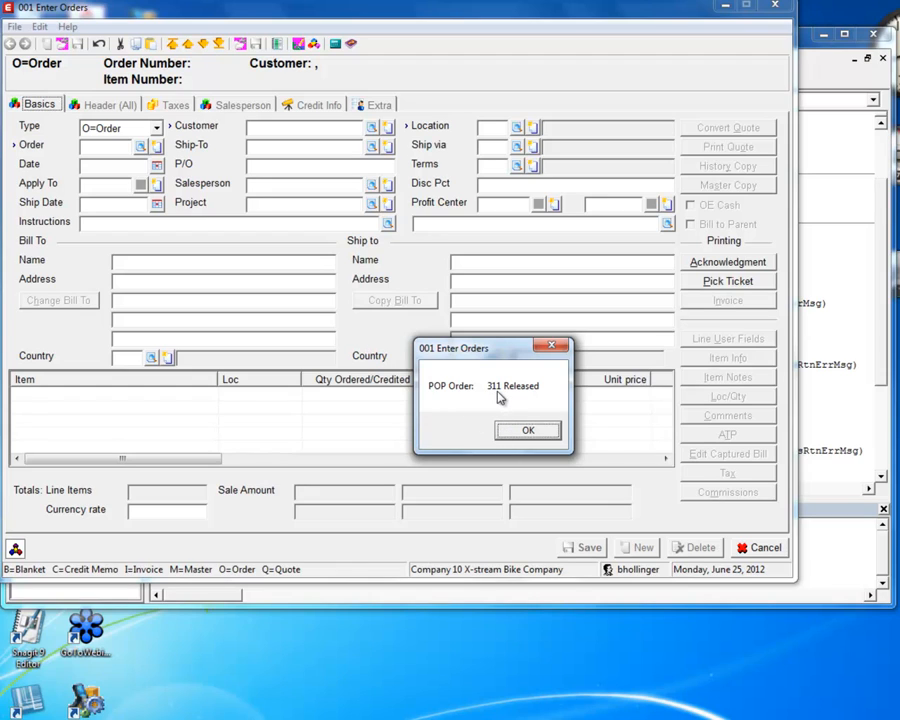
left_click(522, 431)
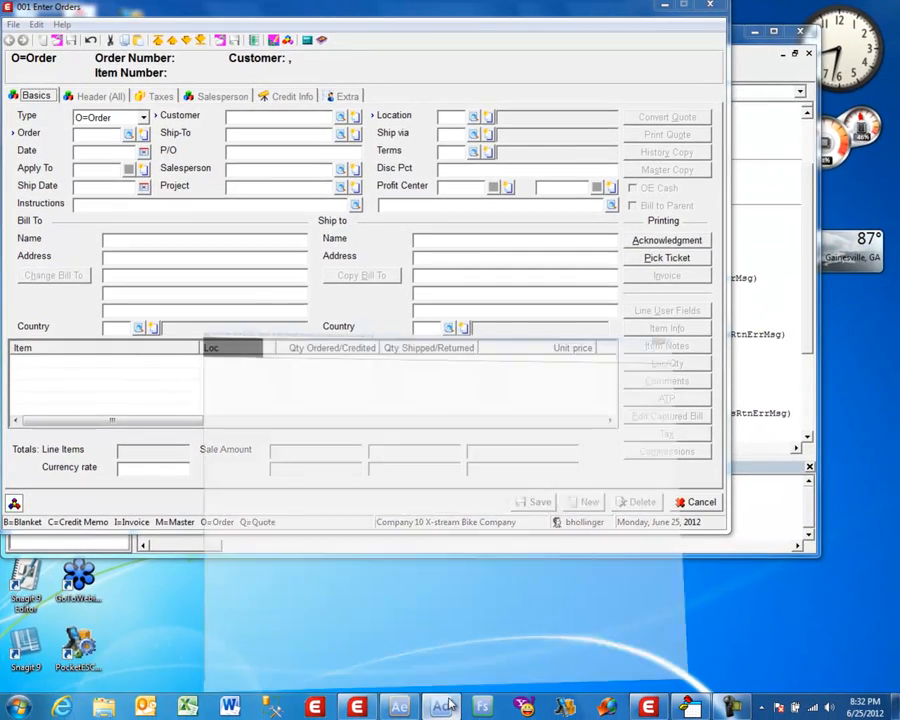
Step: Switch to Wisys Agility Design Studio and review the SQL statement and parameters of the Insert into wsAutoPOPLog script
left_click(443, 706)
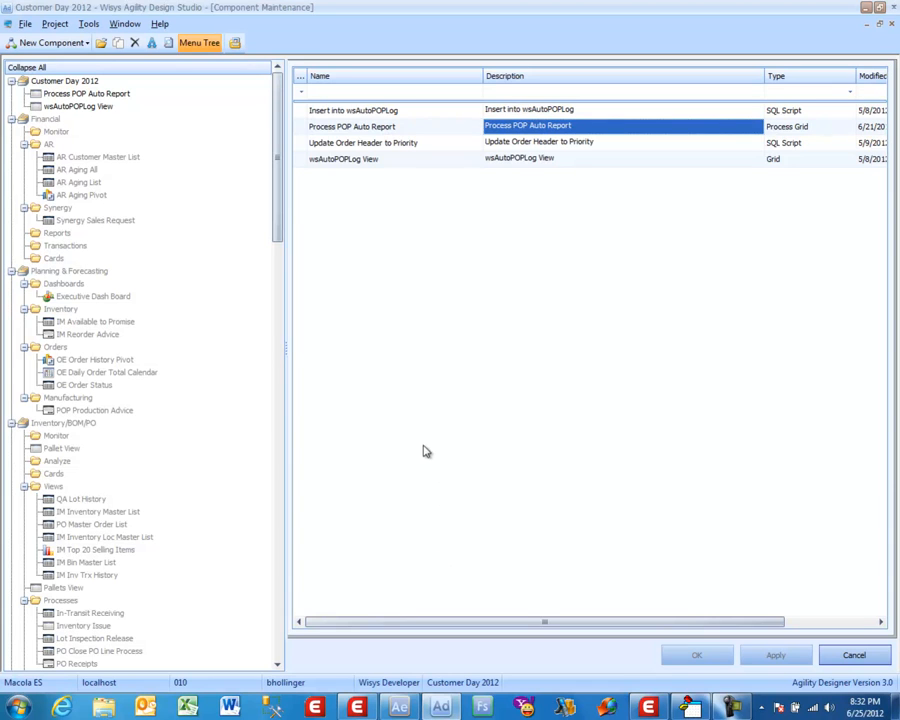
left_click(390, 112)
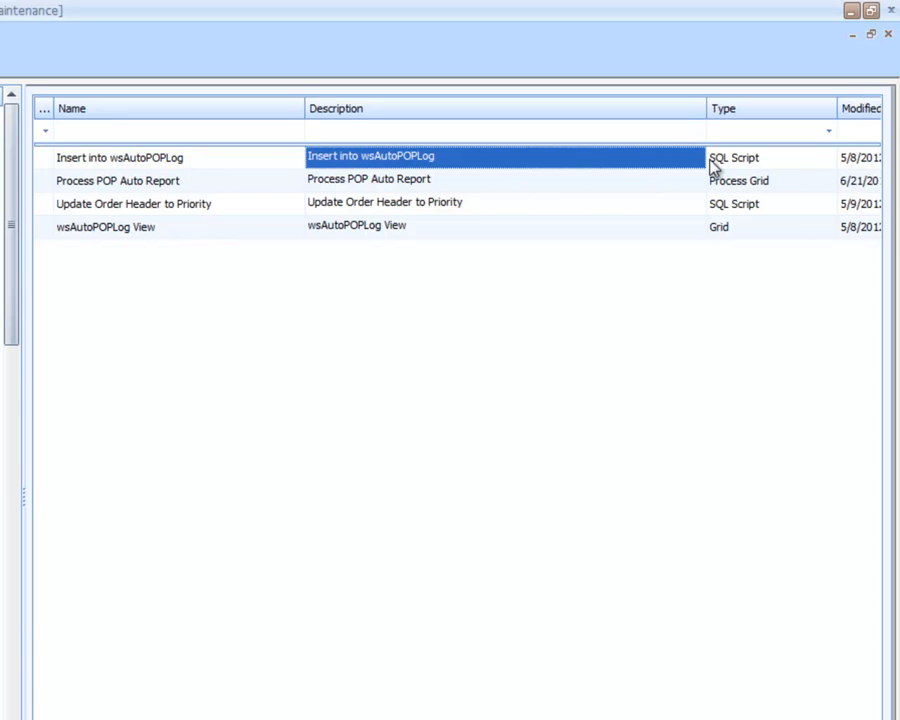
right_click(216, 163)
left_click(251, 144)
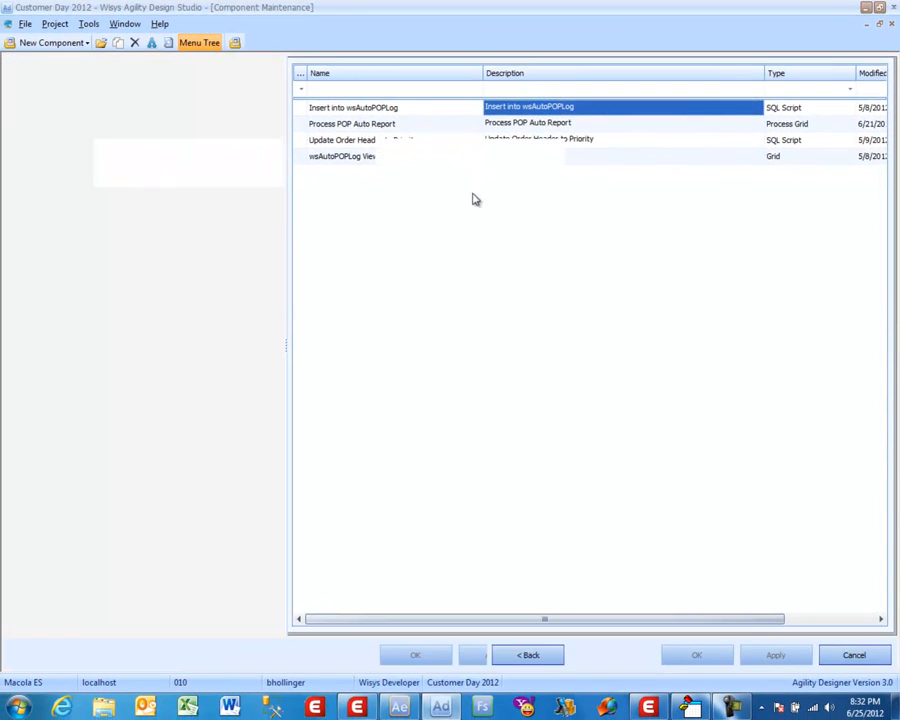
left_click(578, 655)
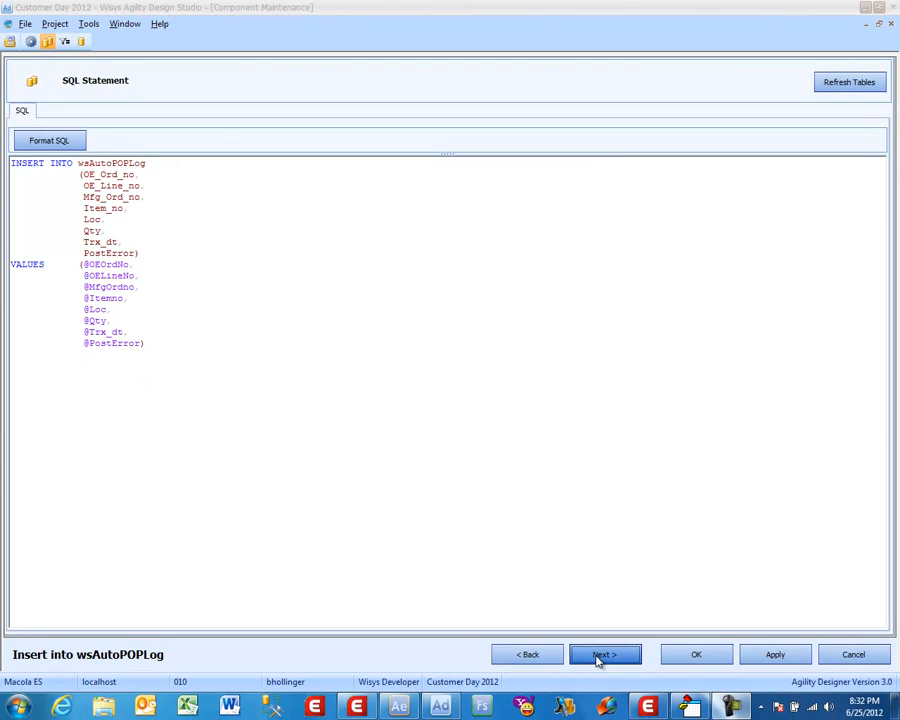
left_click(601, 656)
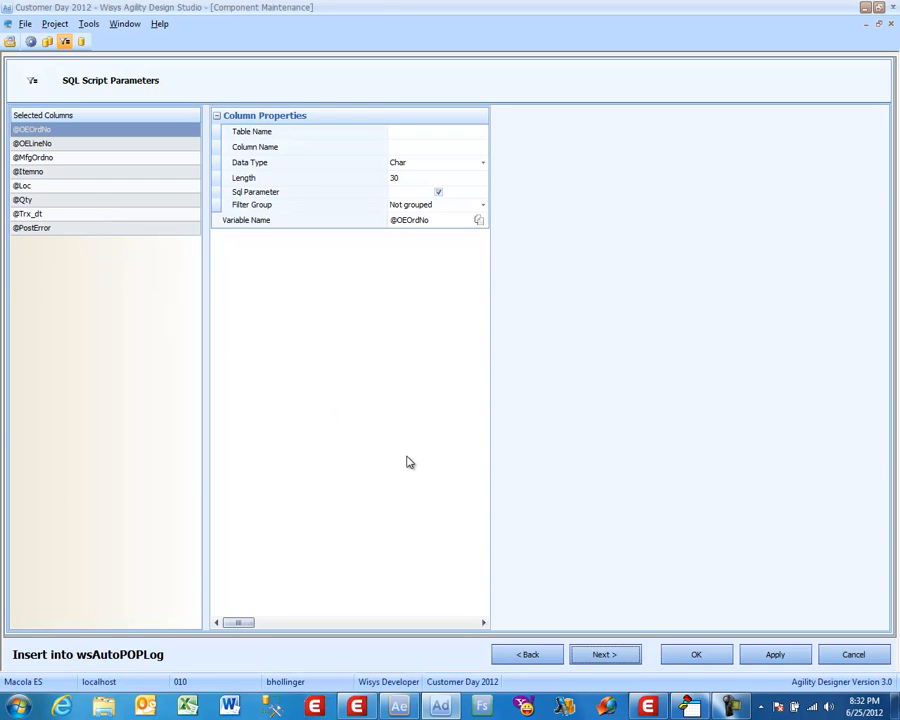
left_click(845, 655)
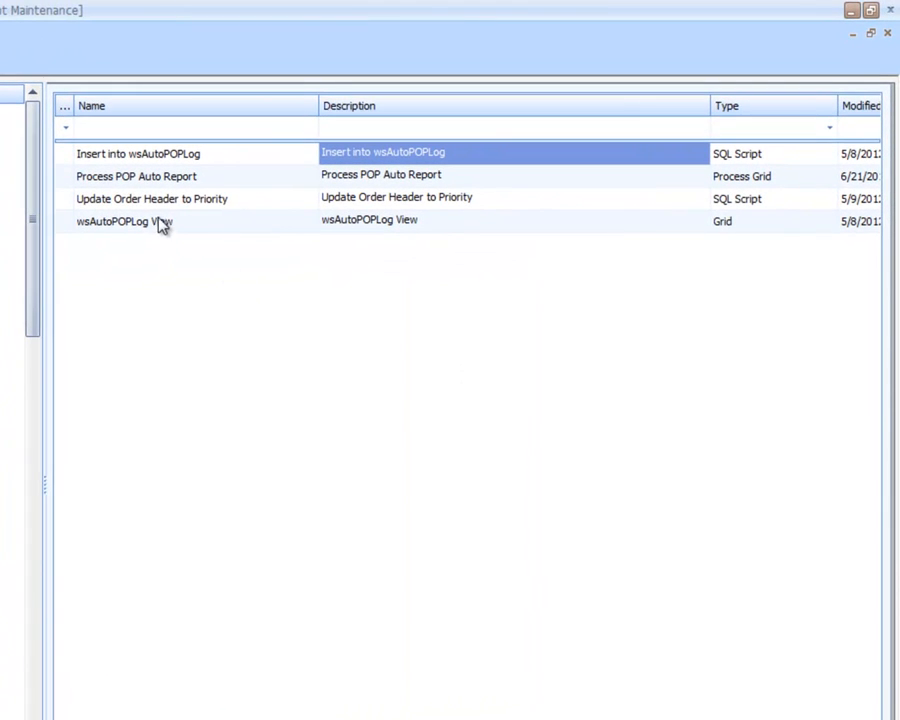
Step: Open the Update Order Header to Priority script, review its SQL statement and close it
left_click(171, 204)
right_click(171, 204)
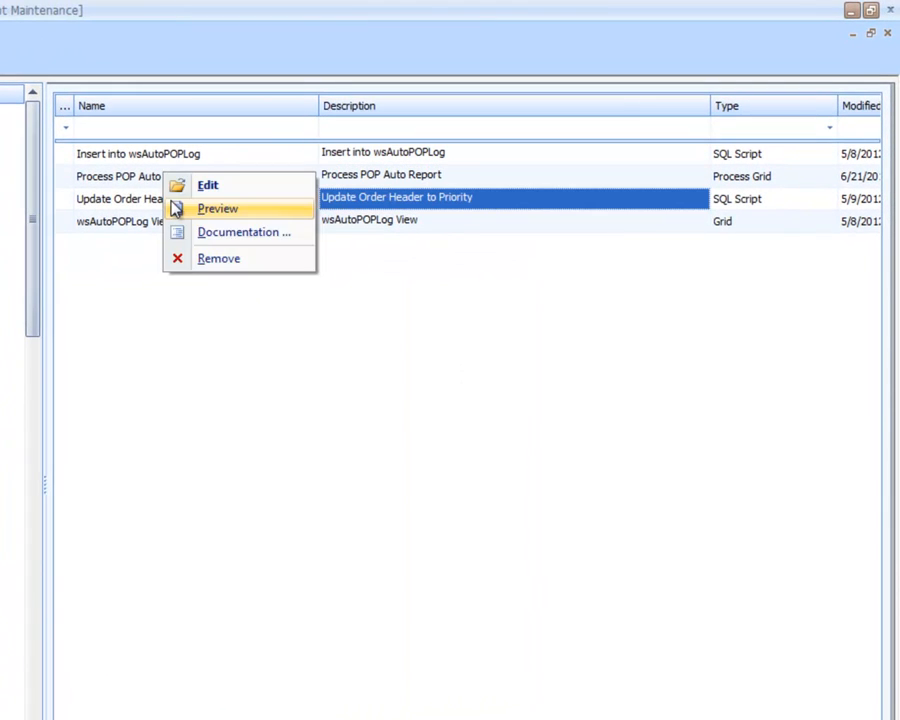
left_click(203, 185)
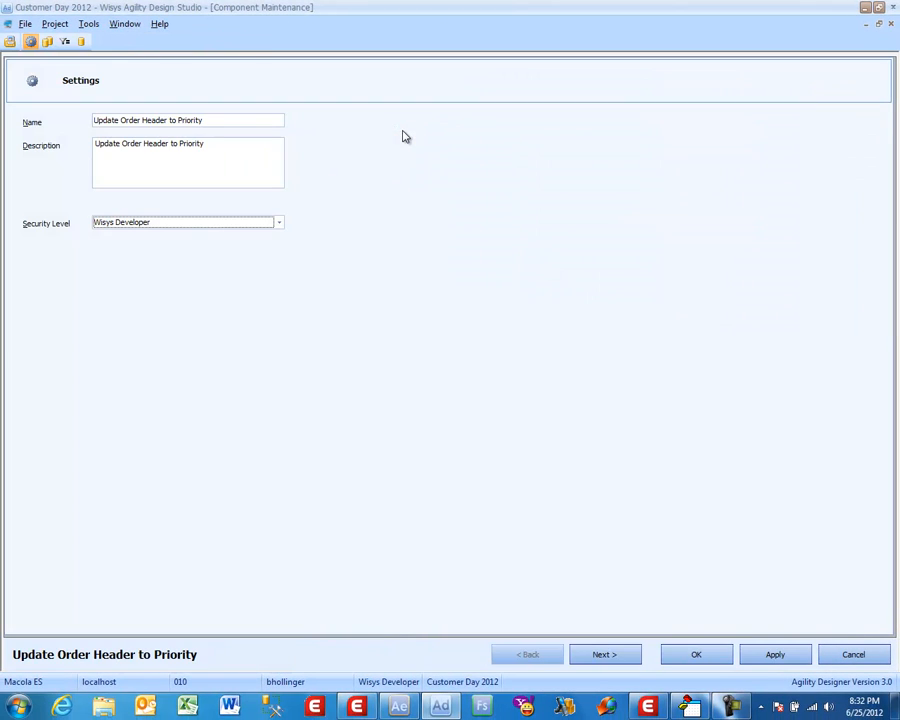
left_click(604, 655)
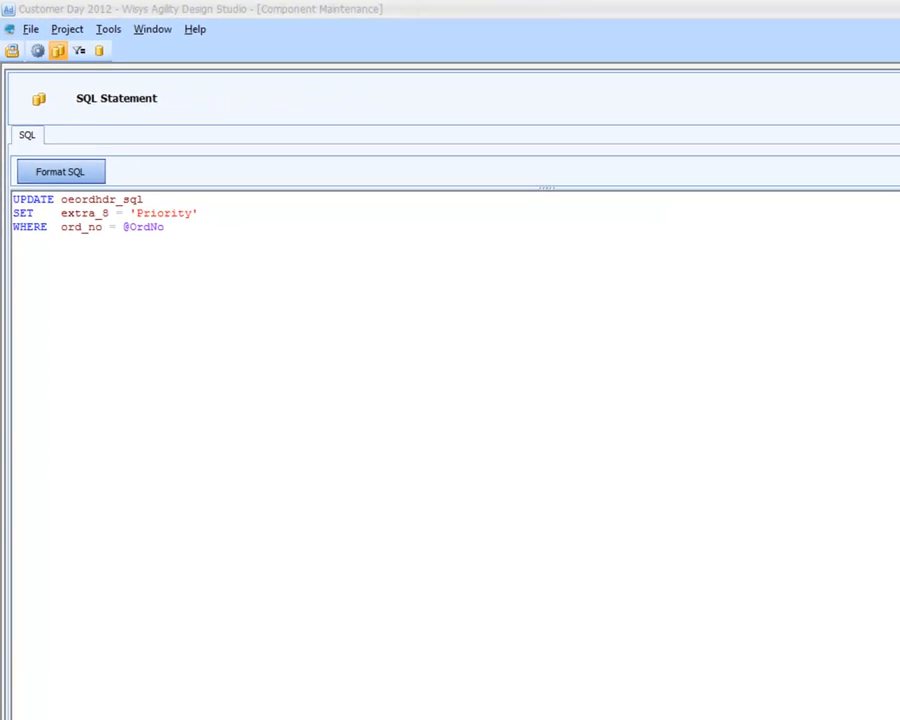
left_click(693, 653)
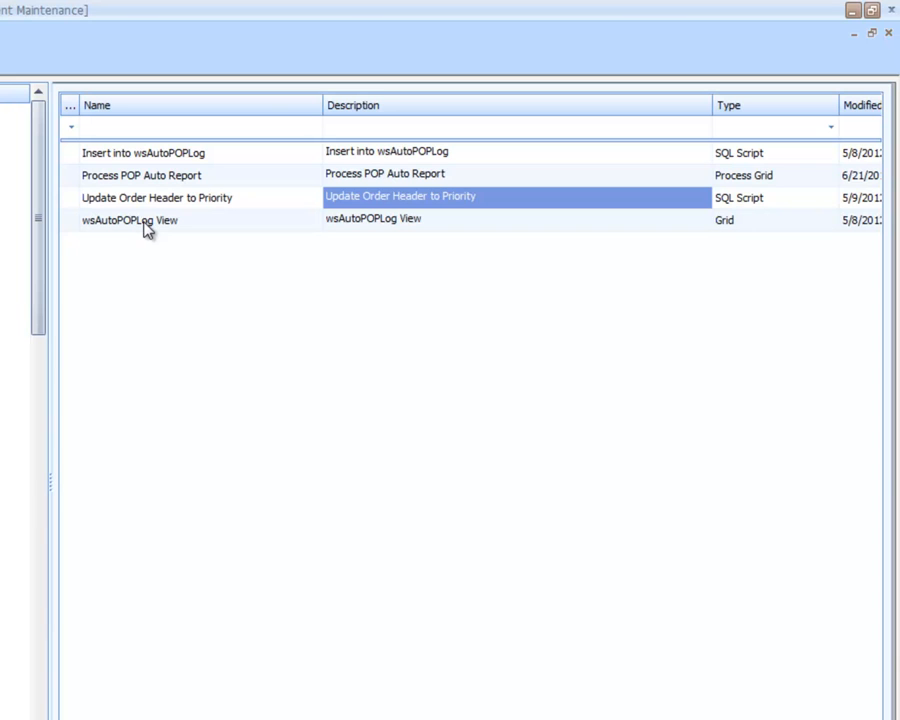
Step: Preview the wsAutoPOPLog View grid and close the preview
left_click(145, 222)
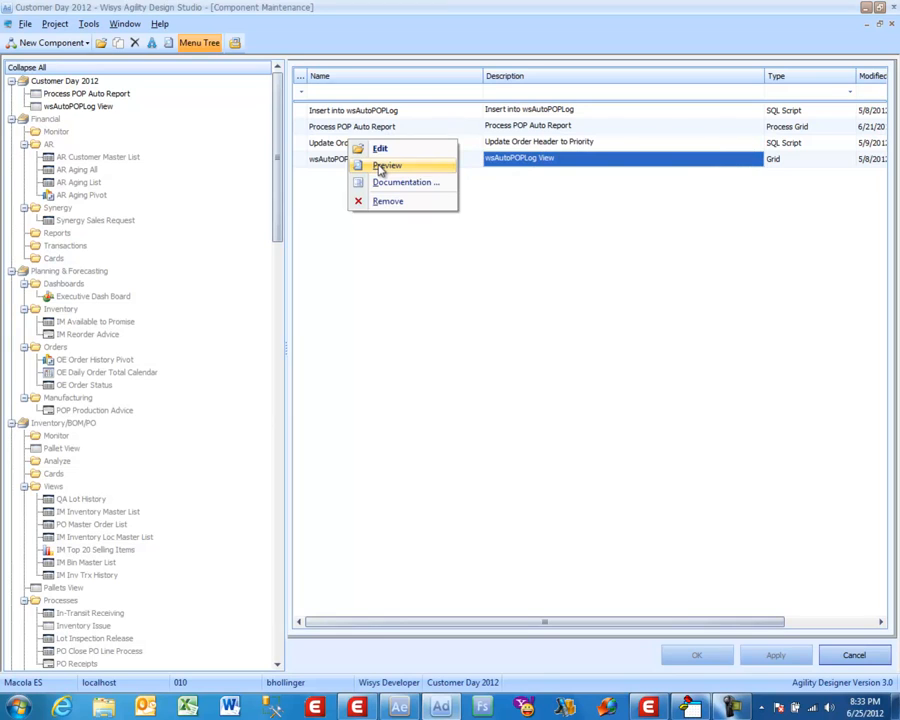
left_click(373, 163)
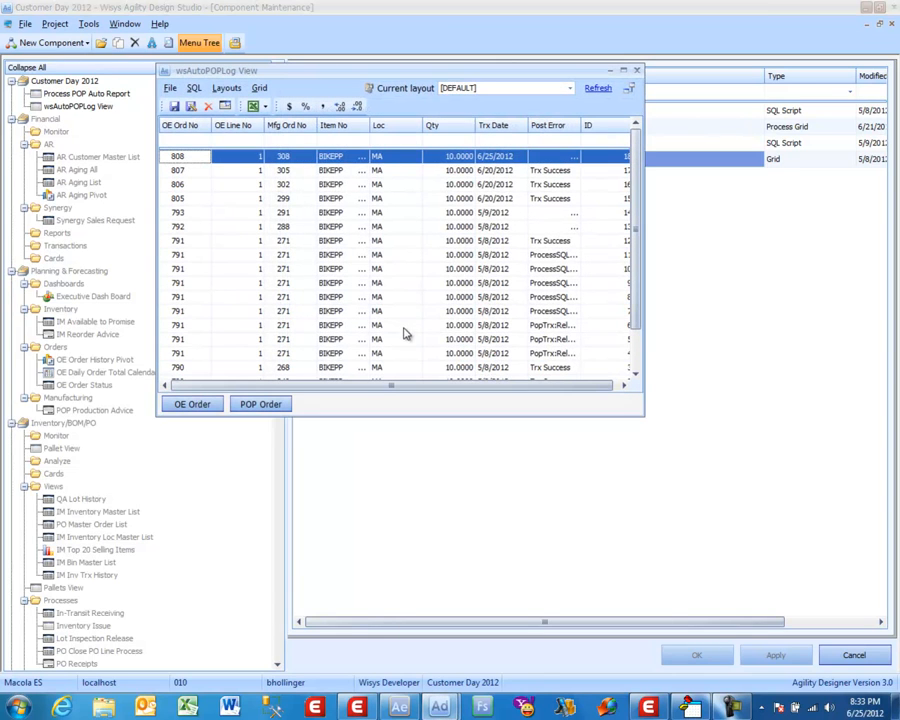
left_click(640, 73)
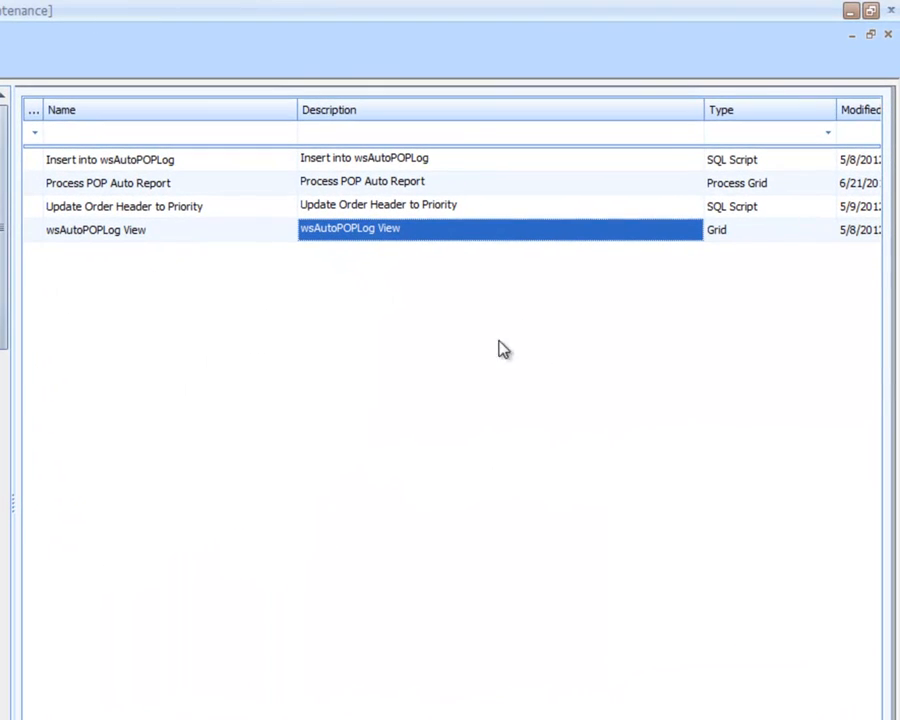
Step: Open the Process POP Auto Report component and review its SQL statement and the data it returns
left_click(136, 190)
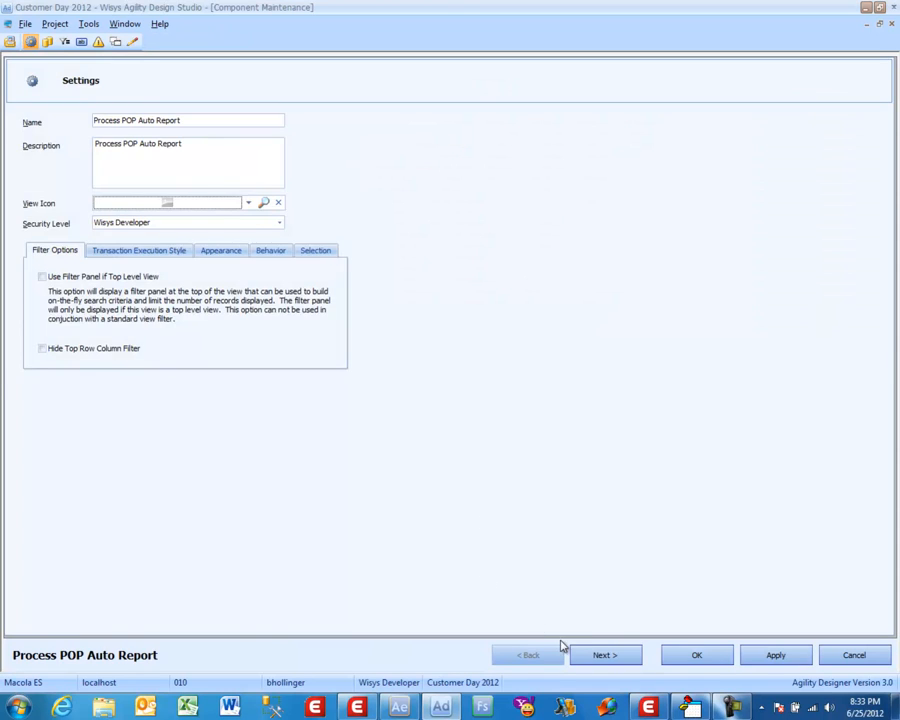
left_click(590, 652)
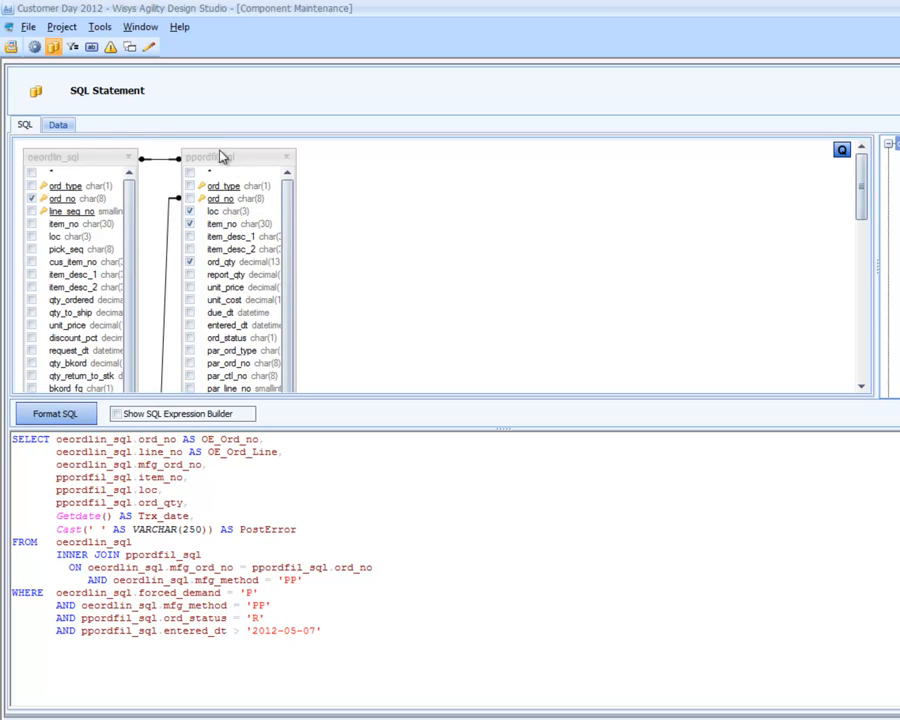
left_click(59, 125)
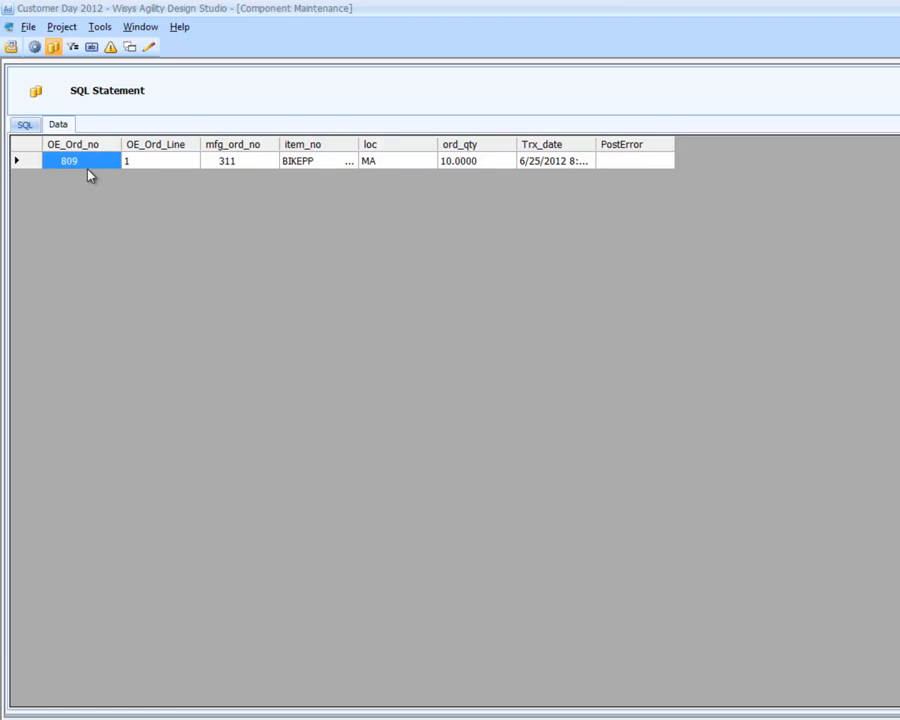
left_click(237, 171)
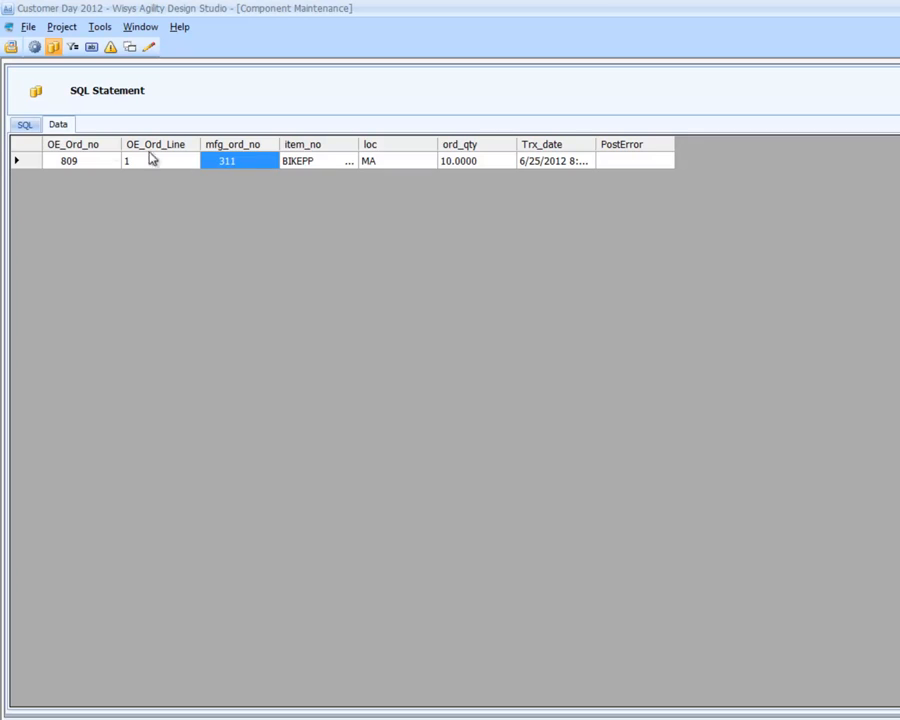
left_click(22, 127)
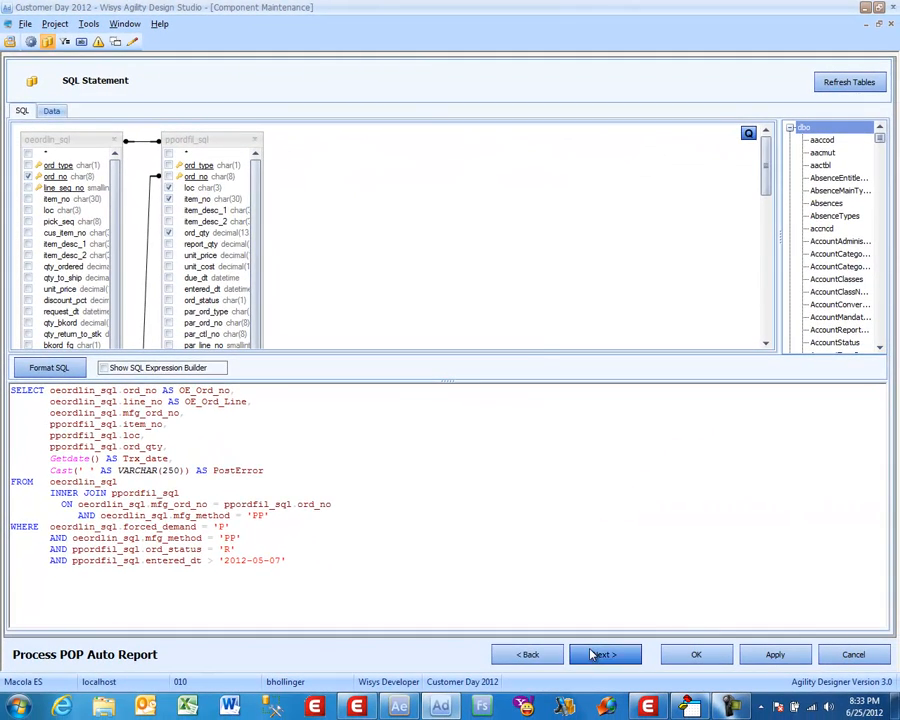
Step: Open the transaction definition of the Process button and show the POP Order Report Production transaction under Detail
left_click(675, 716)
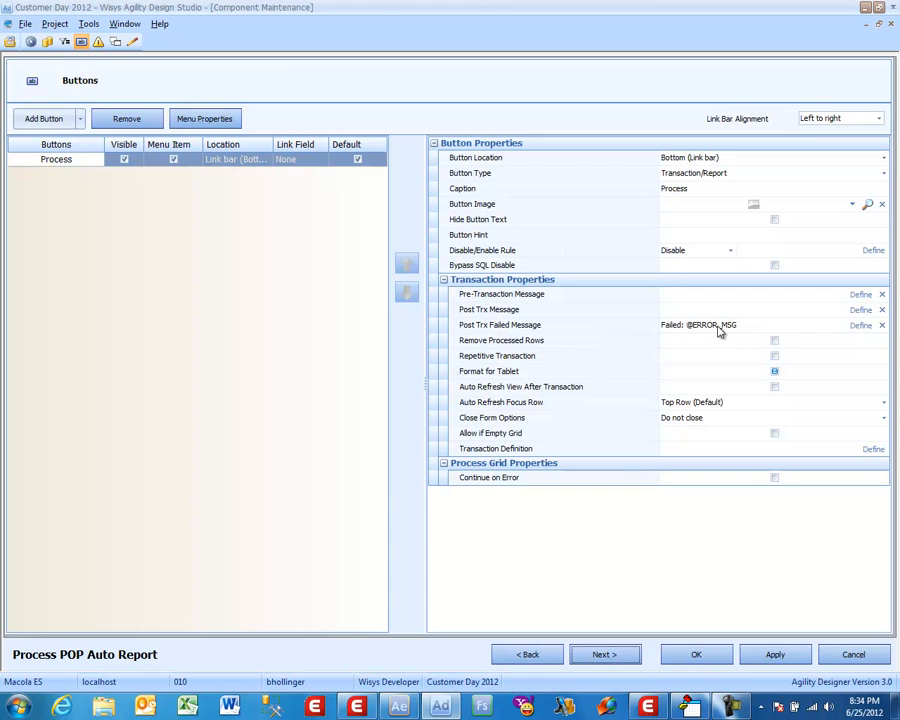
left_click(872, 449)
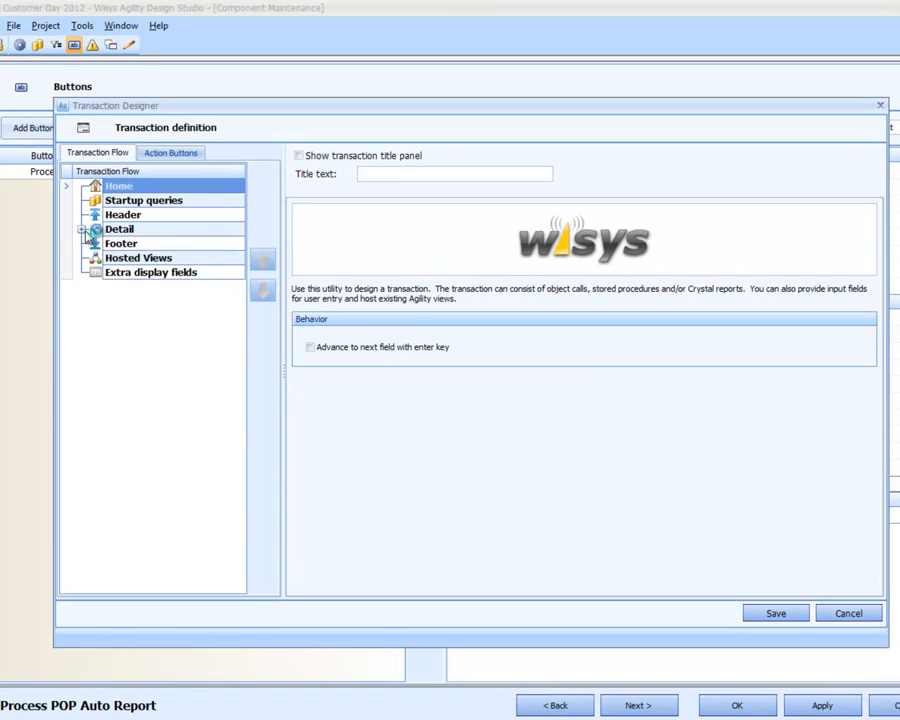
left_click(90, 214)
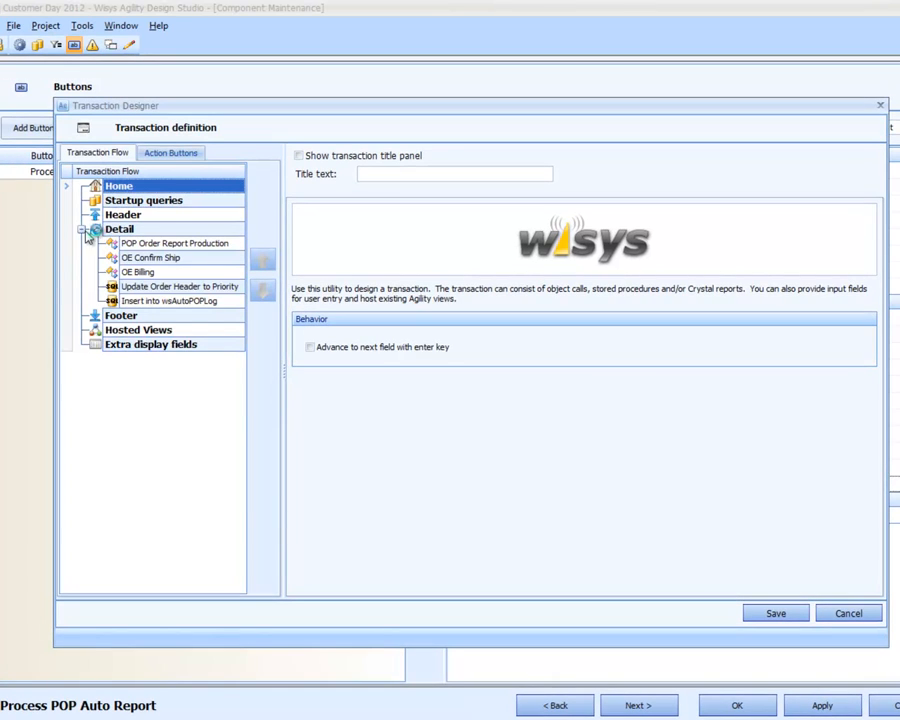
left_click(145, 243)
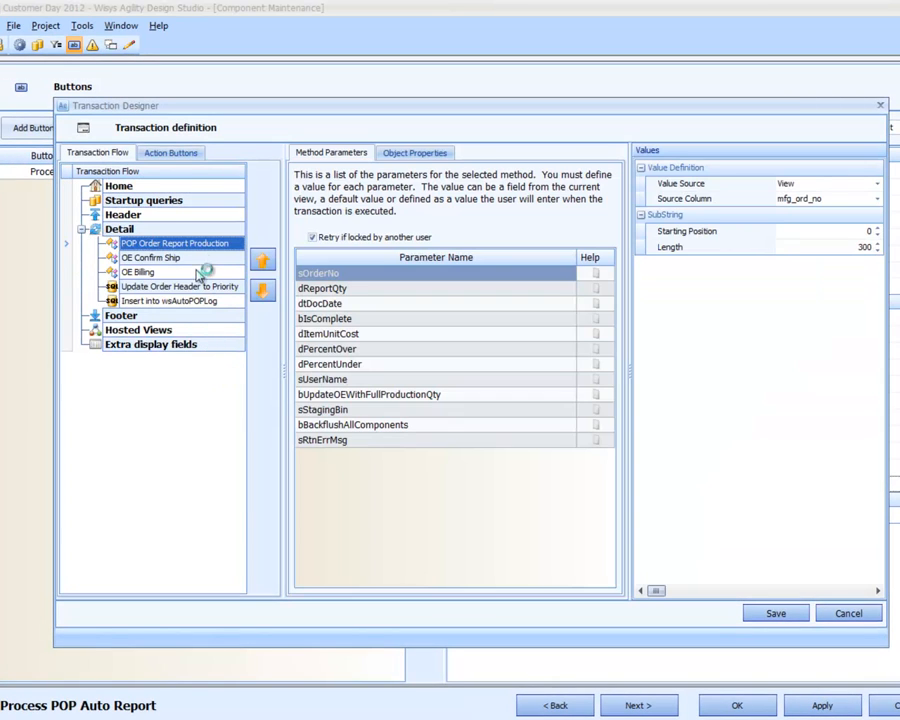
Step: Look up the transactions that can be added to Detail, filter their names by "pop", and close the list without adding one
left_click(186, 232)
right_click(185, 233)
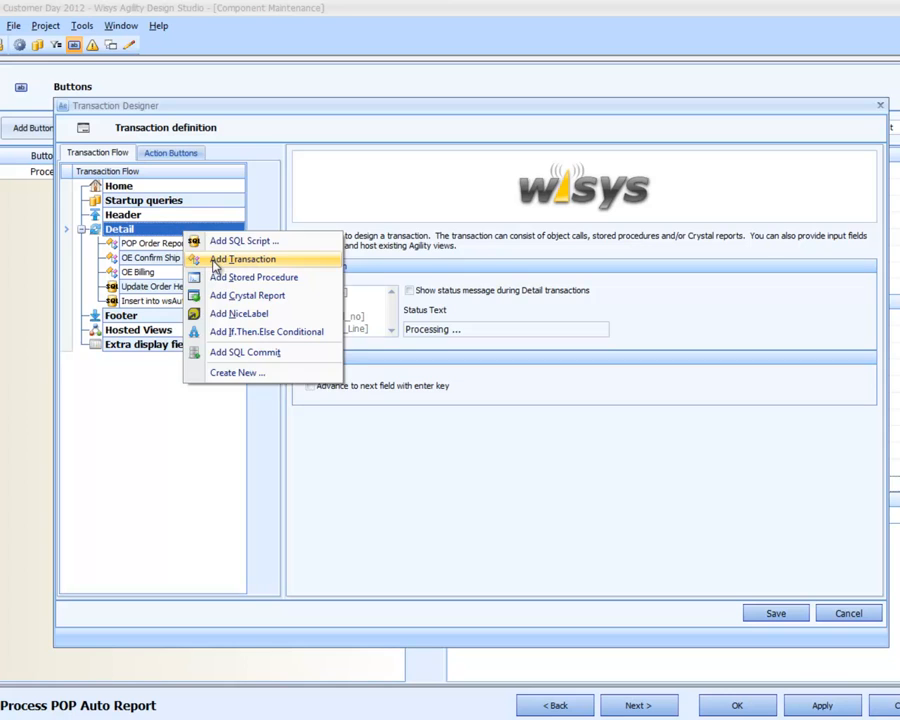
left_click(214, 262)
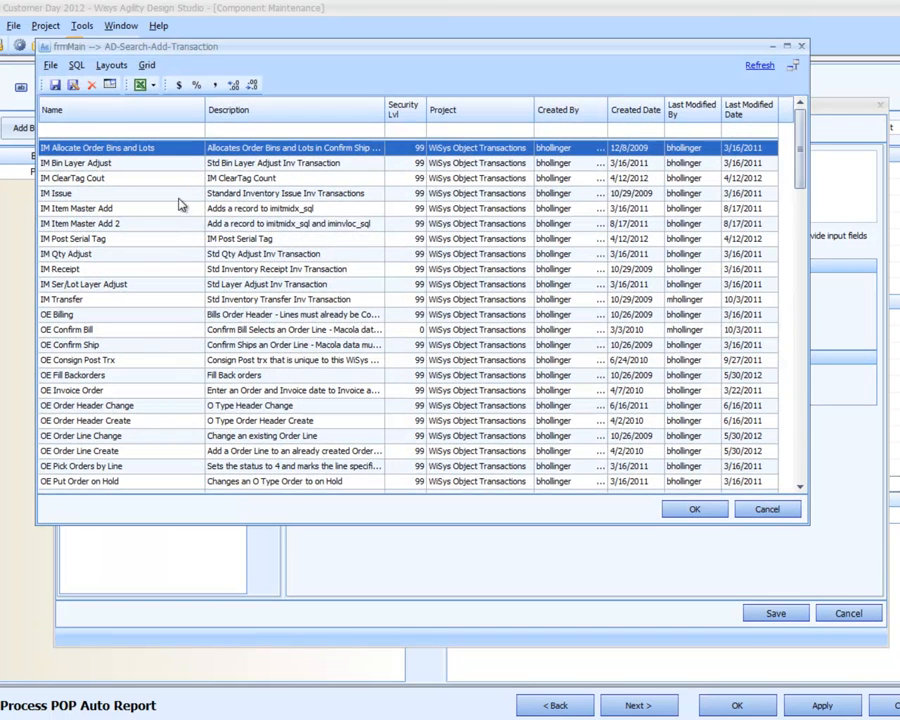
left_click(153, 134)
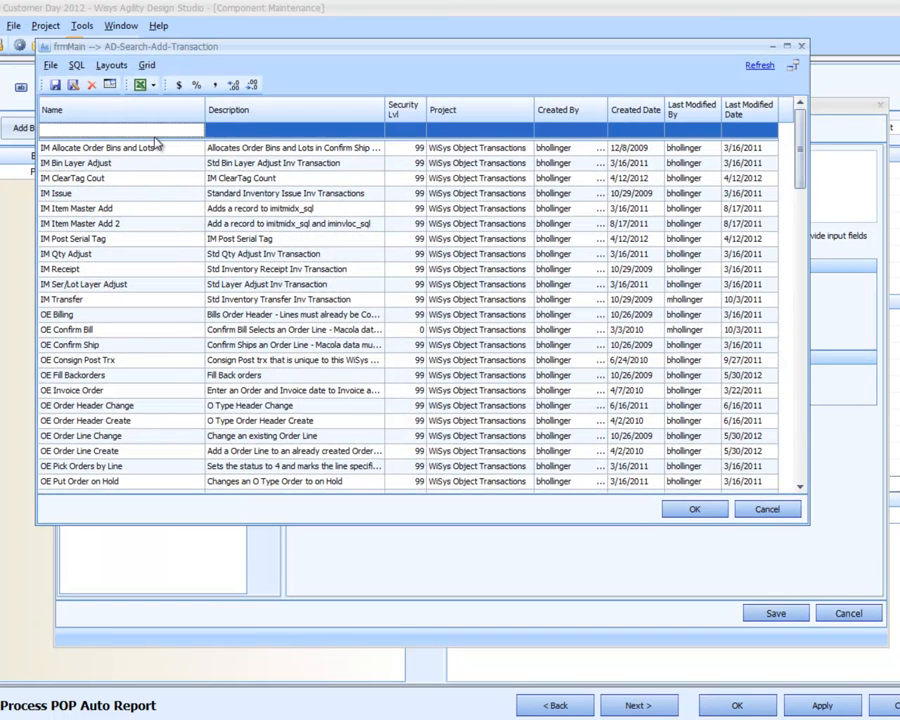
type("pop")
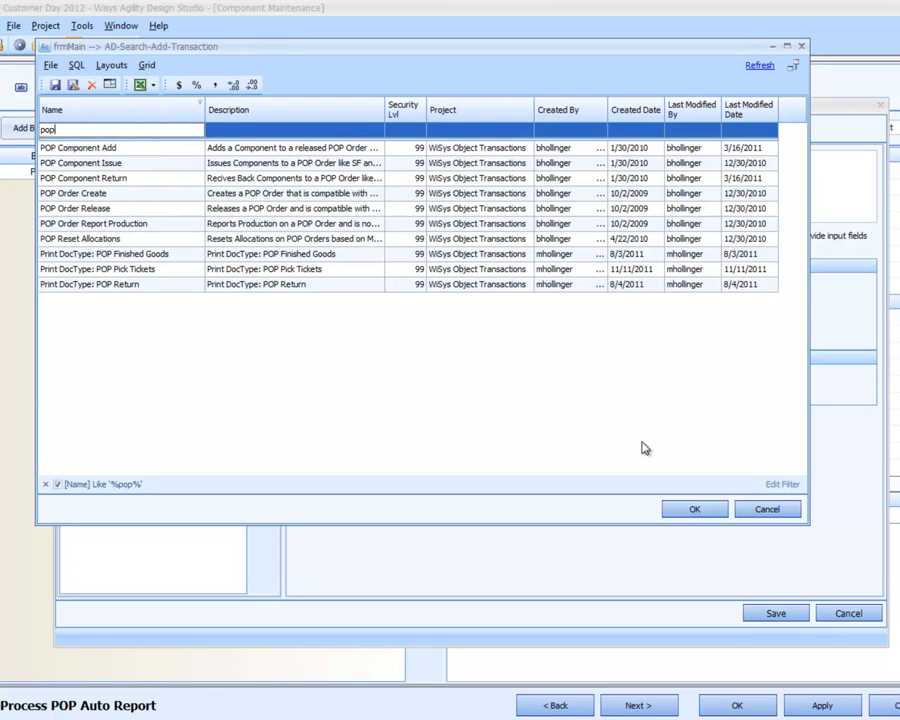
left_click(763, 509)
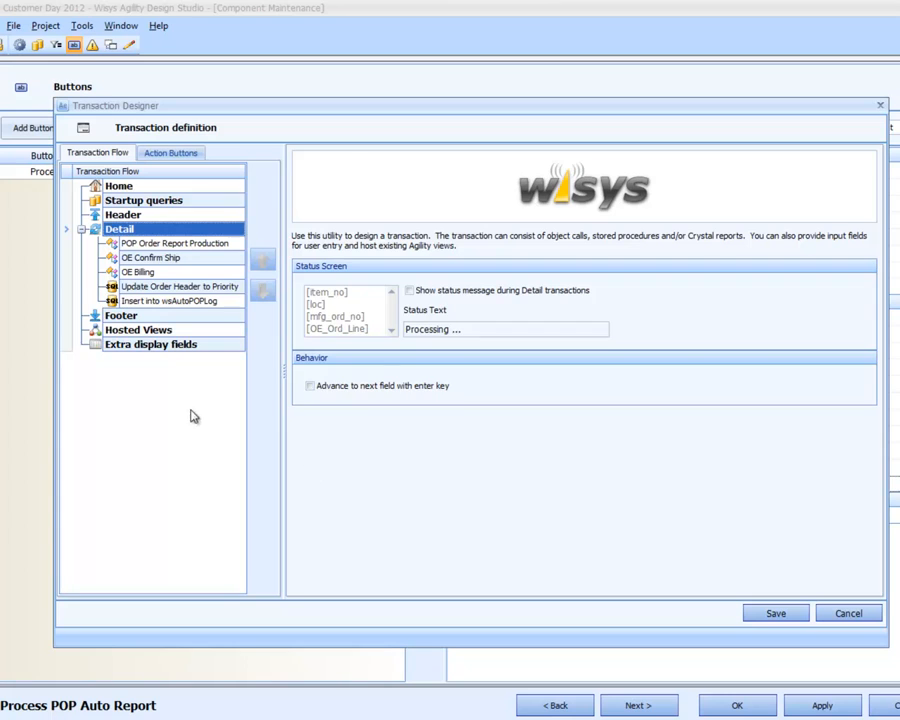
Step: Review the sequence of Detail transactions and scripts, from POP Order Report Production through OE Confirm Ship and OE Billing to Insert into wsAutoPOPLog
left_click(175, 259)
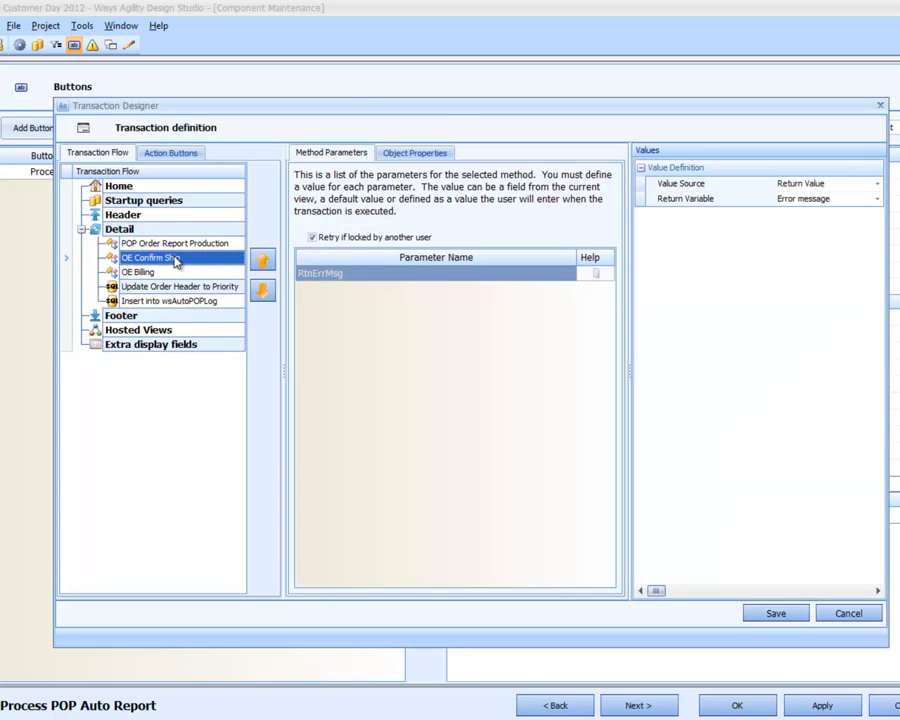
left_click(175, 277)
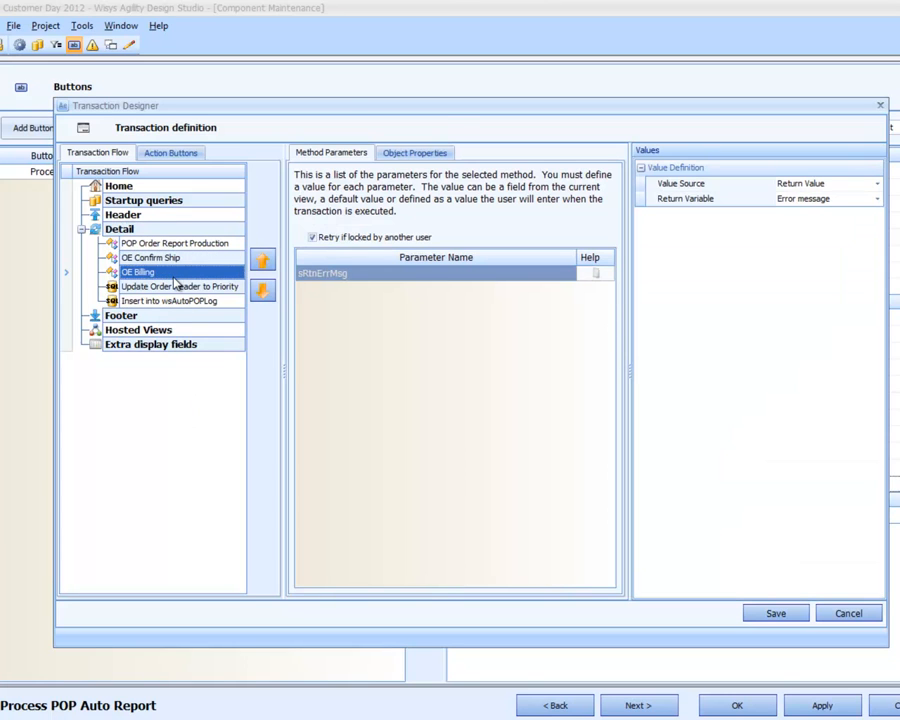
left_click(177, 286)
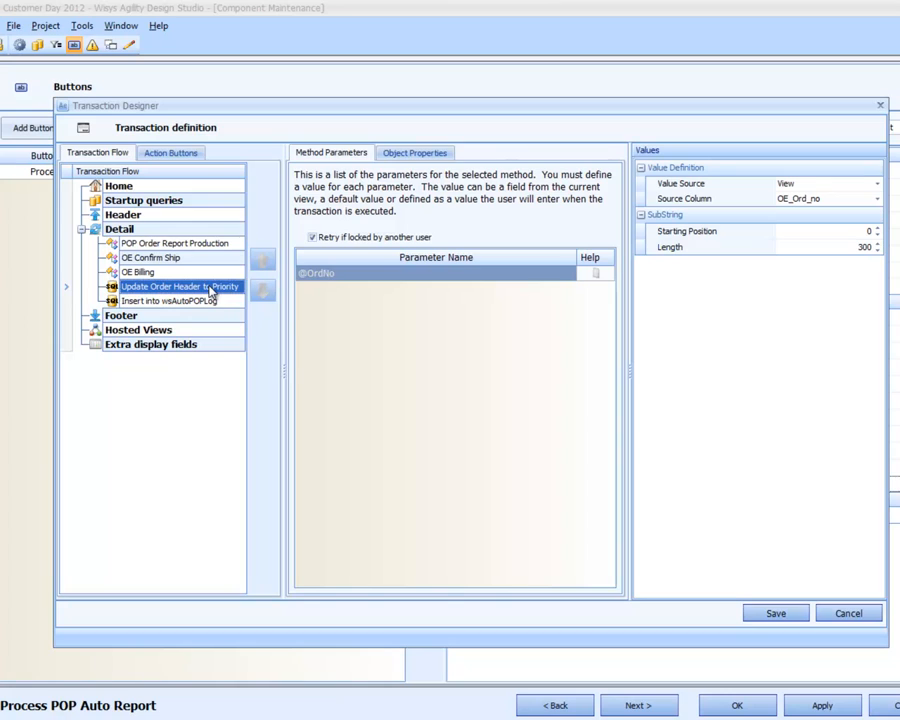
left_click(201, 302)
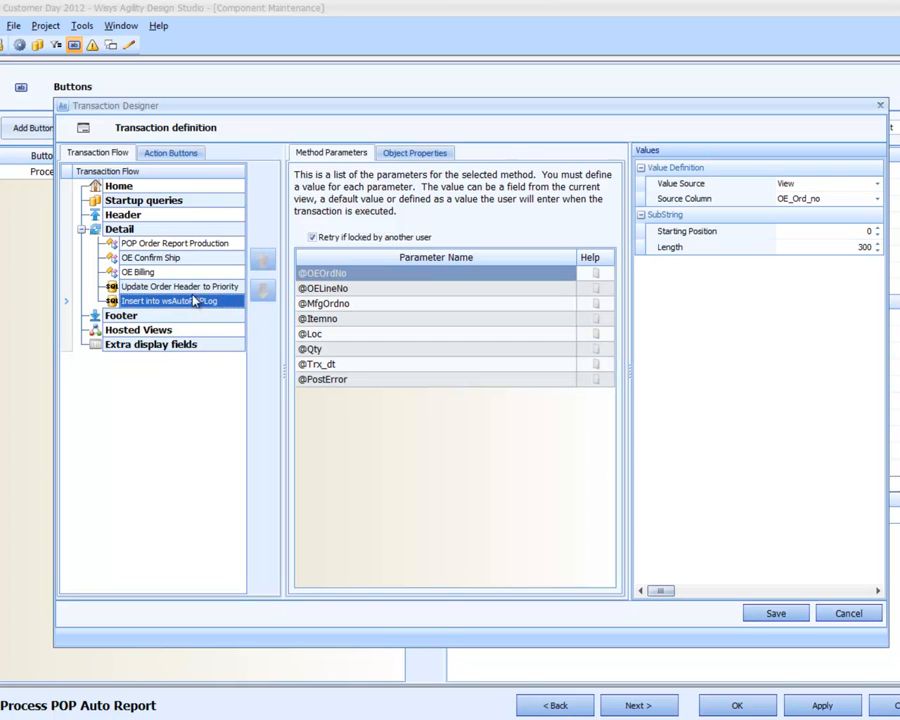
left_click(172, 246)
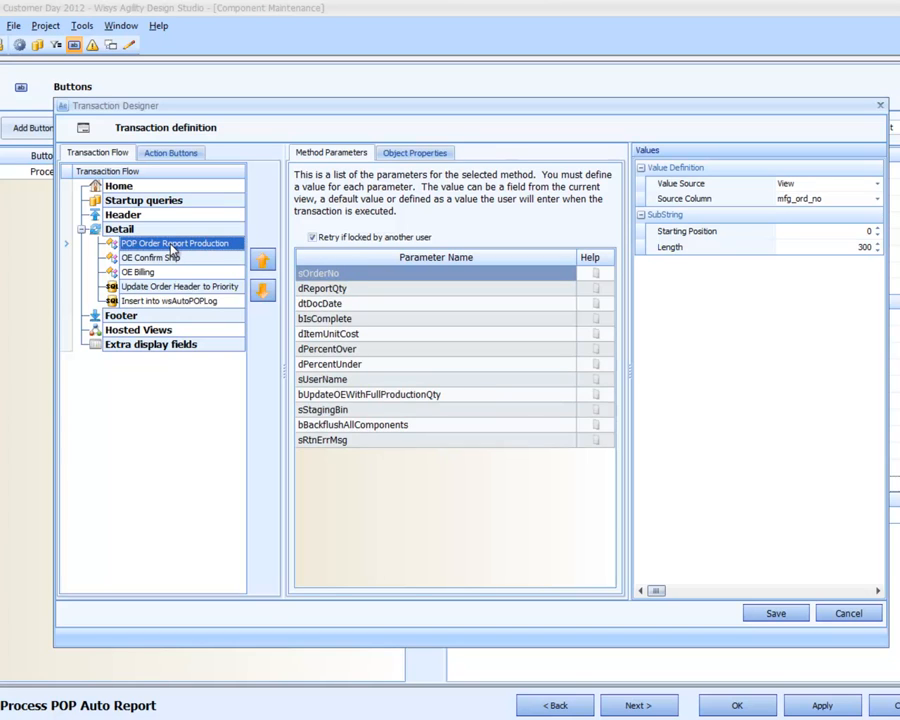
left_click(172, 257)
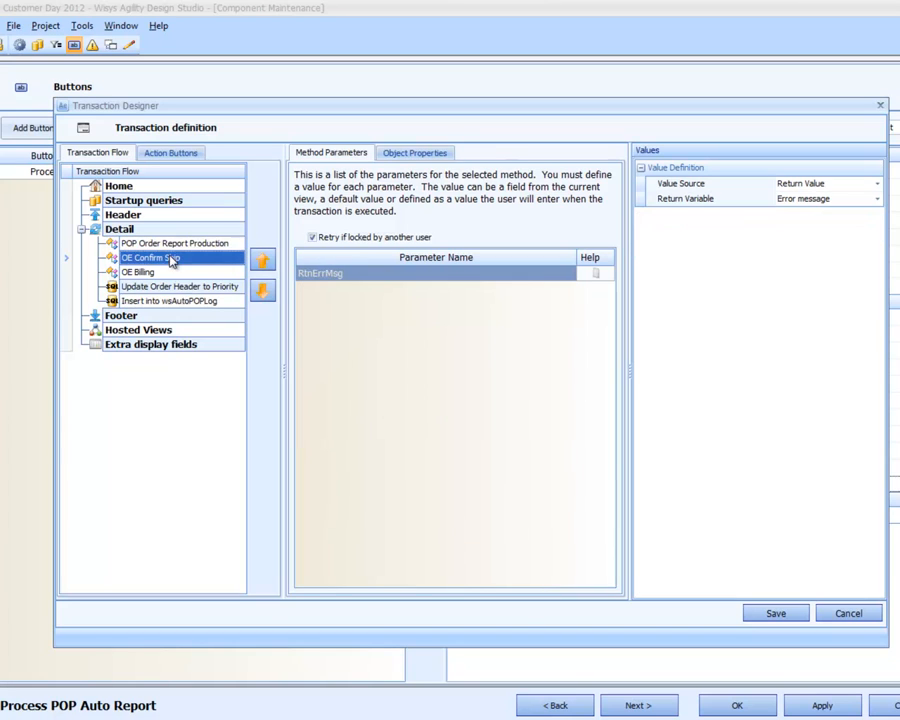
left_click(164, 272)
left_click(165, 287)
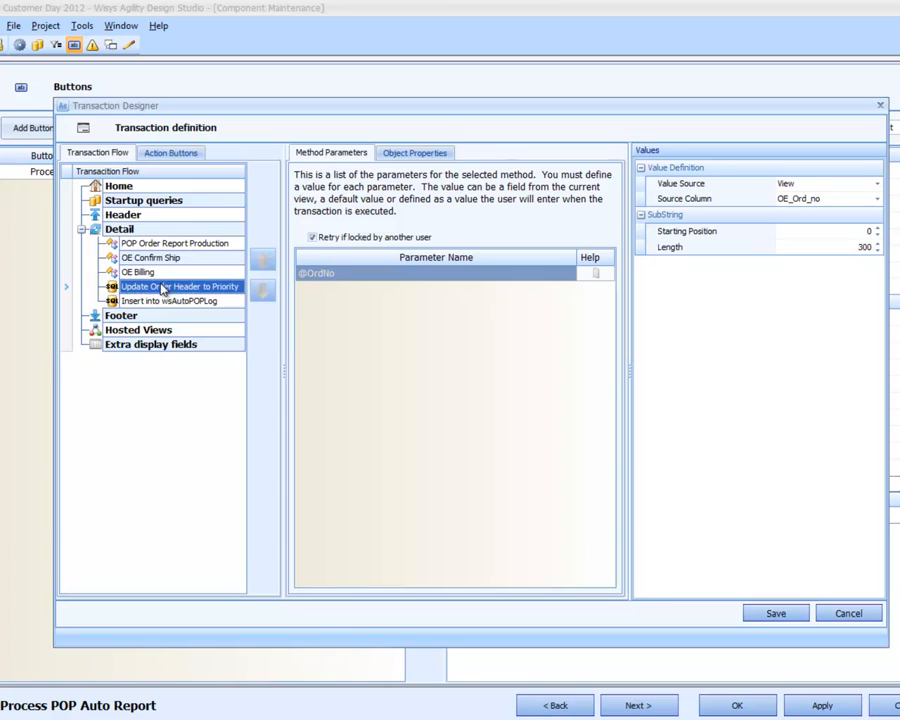
left_click(160, 301)
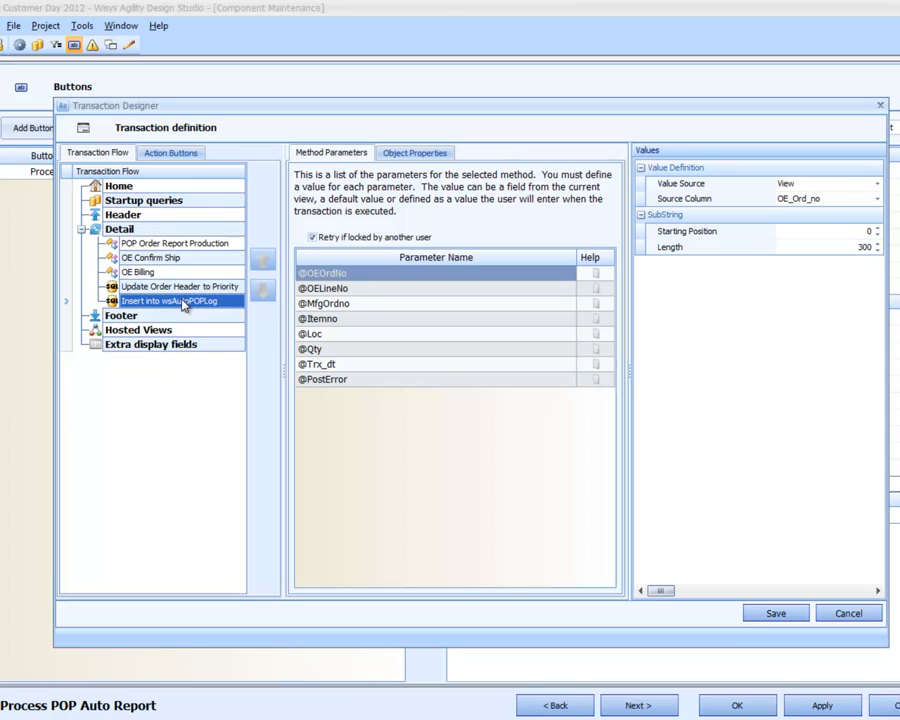
Step: Examine the value sources of the POP Order Report Production method parameters, including dReportQty, dtDocDate, bIsComplete, dItemUnitCost and bUpdateOEWithFullProductionQty
left_click(190, 246)
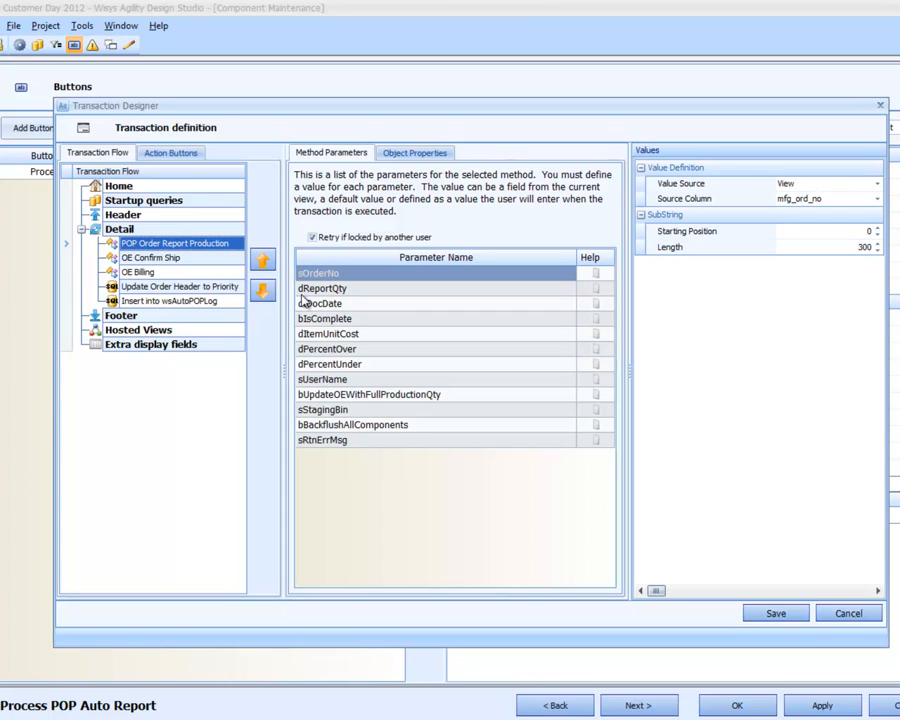
left_click(384, 292)
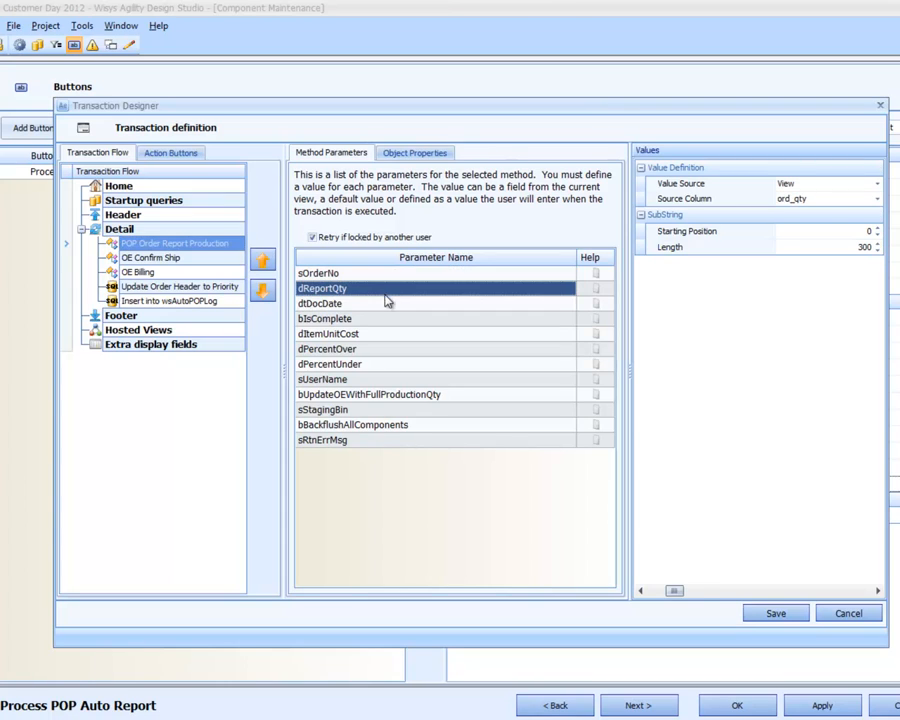
left_click(387, 302)
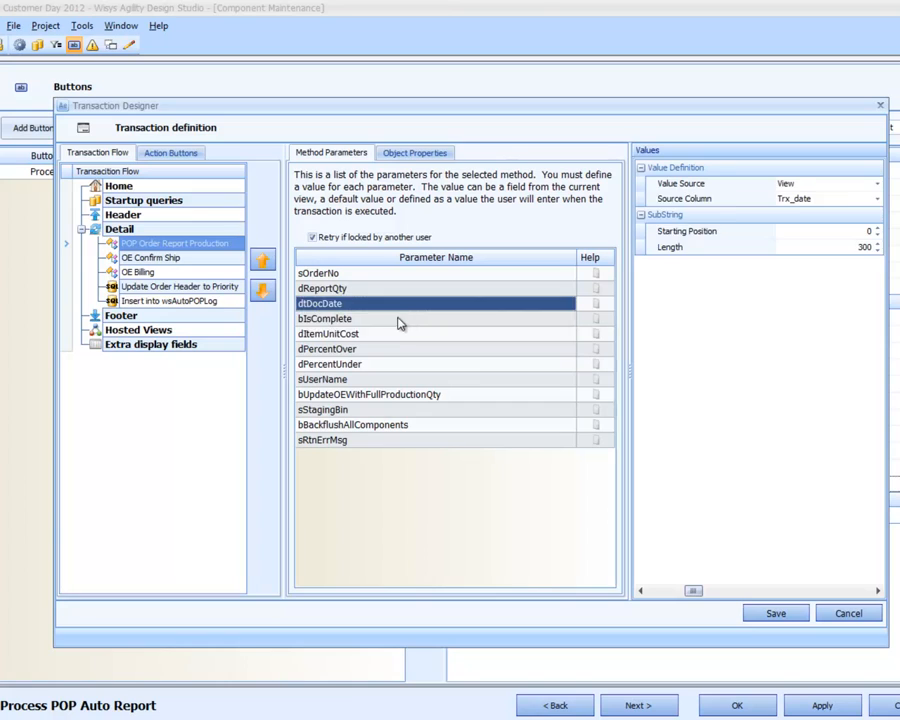
left_click(398, 319)
left_click(395, 350)
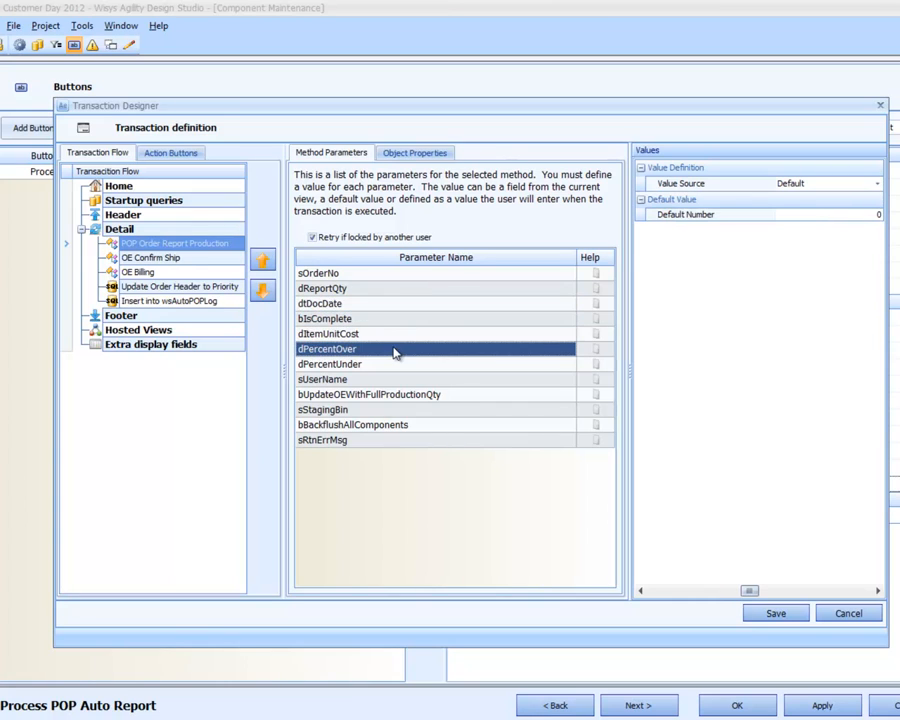
left_click(380, 334)
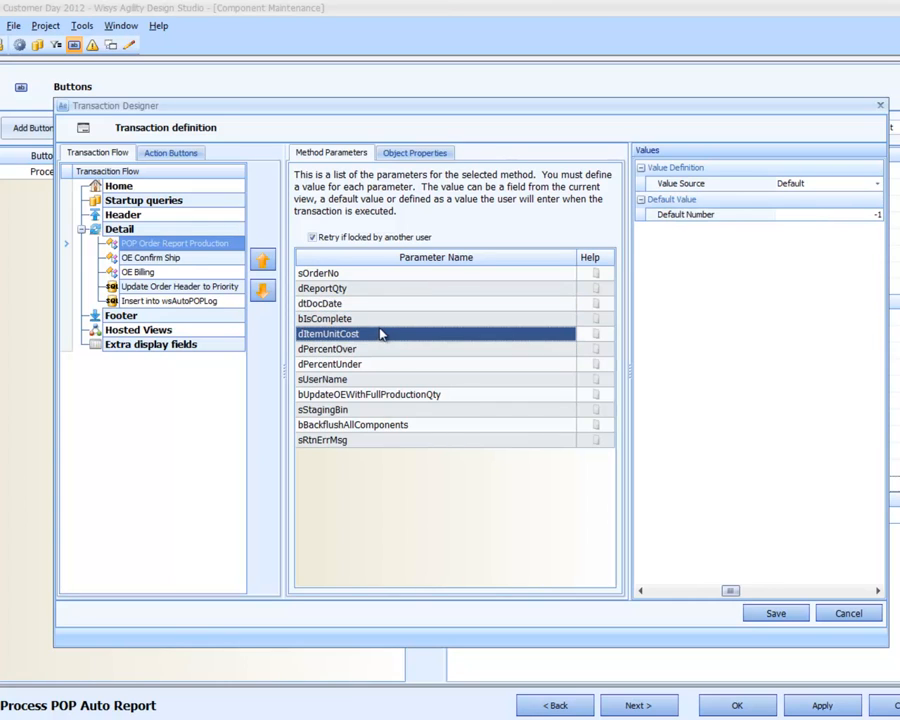
key("Up")
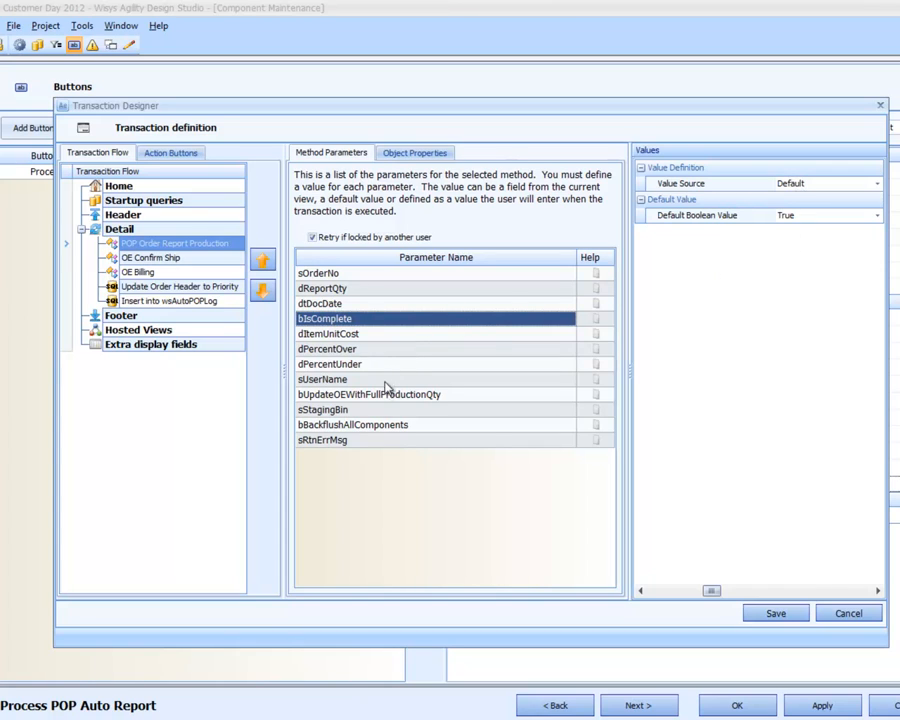
left_click(475, 395)
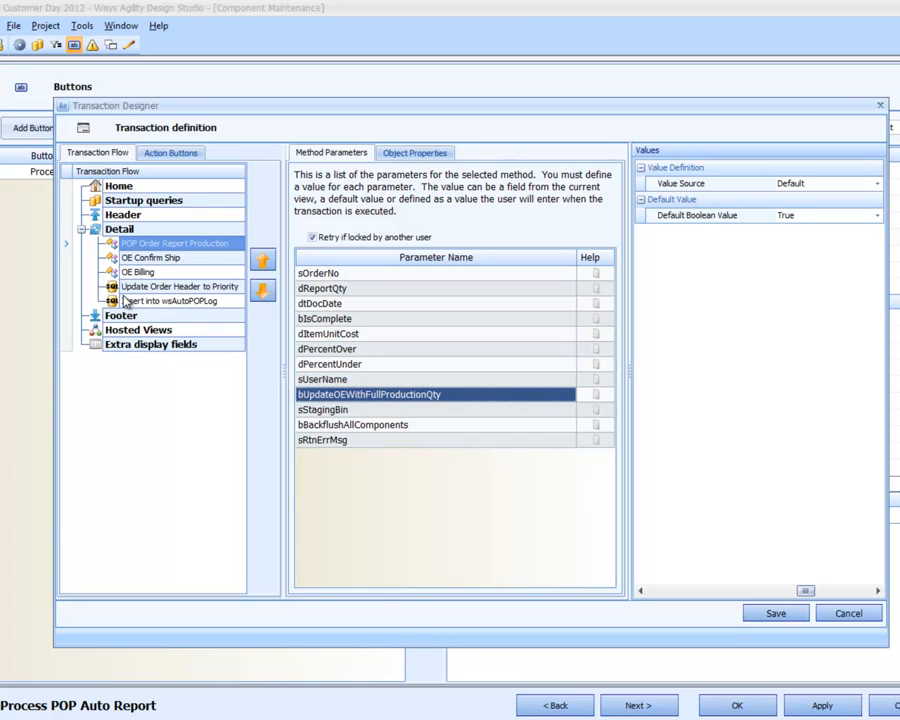
Step: Examine the OE Confirm Ship object properties, including the value sources of SequenceNumber, LineNumber and OrderNumber
left_click(198, 261)
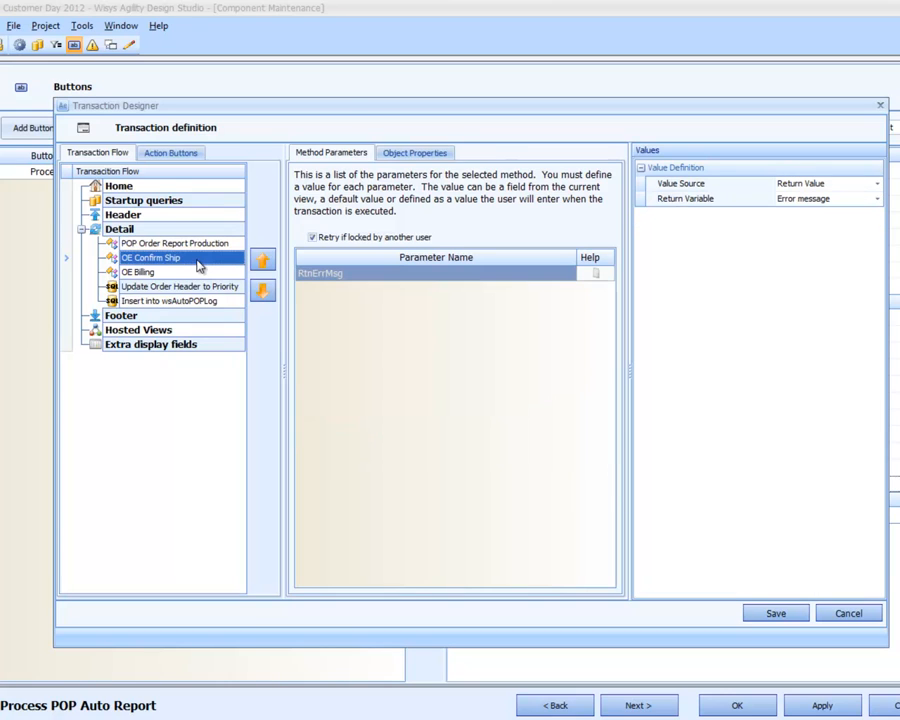
left_click(442, 152)
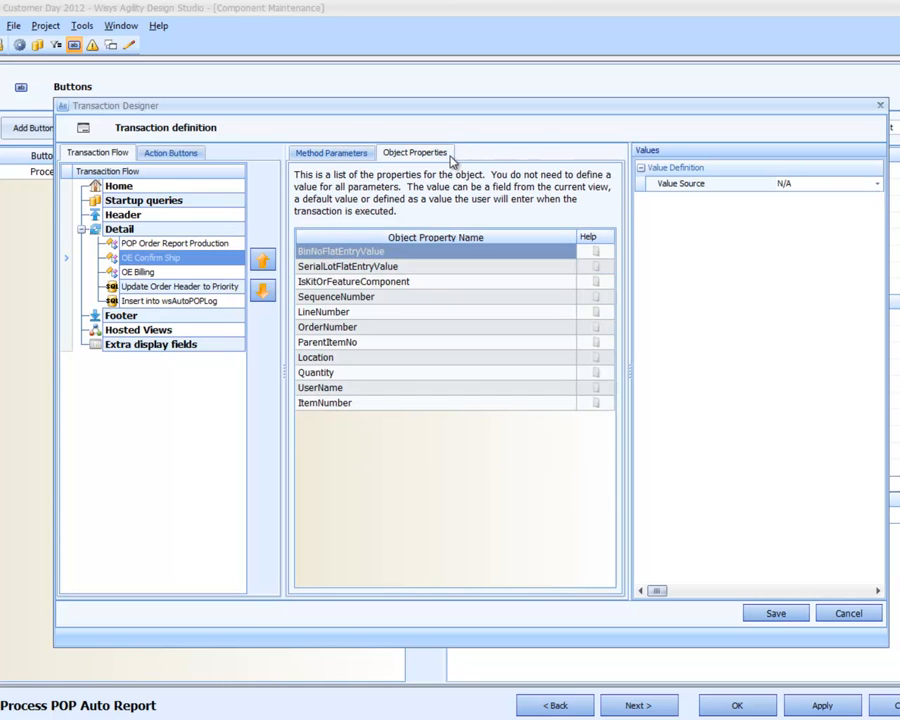
left_click(411, 267)
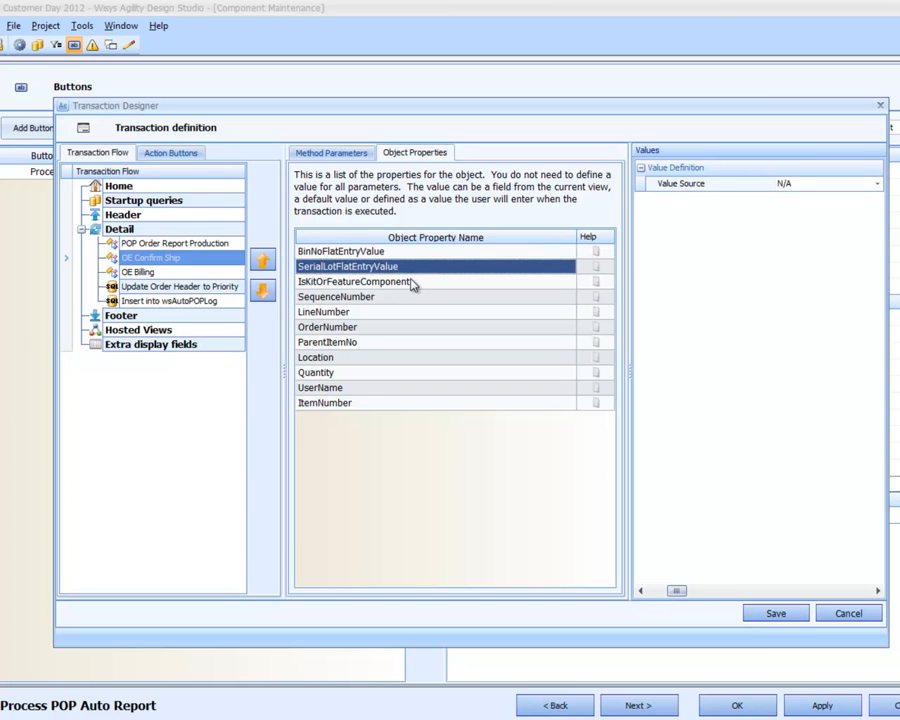
left_click(400, 300)
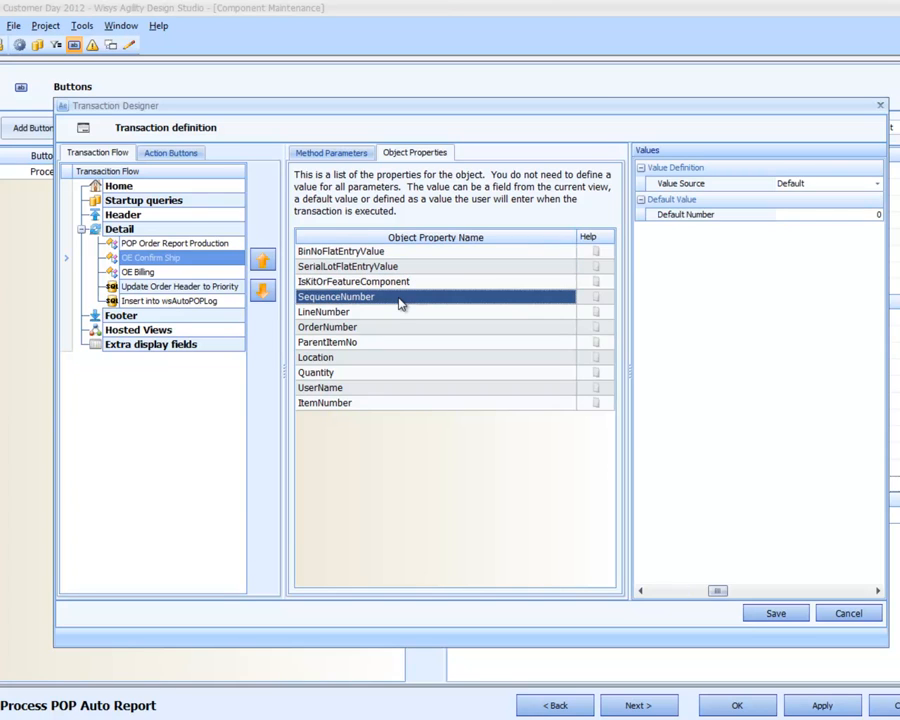
left_click(397, 313)
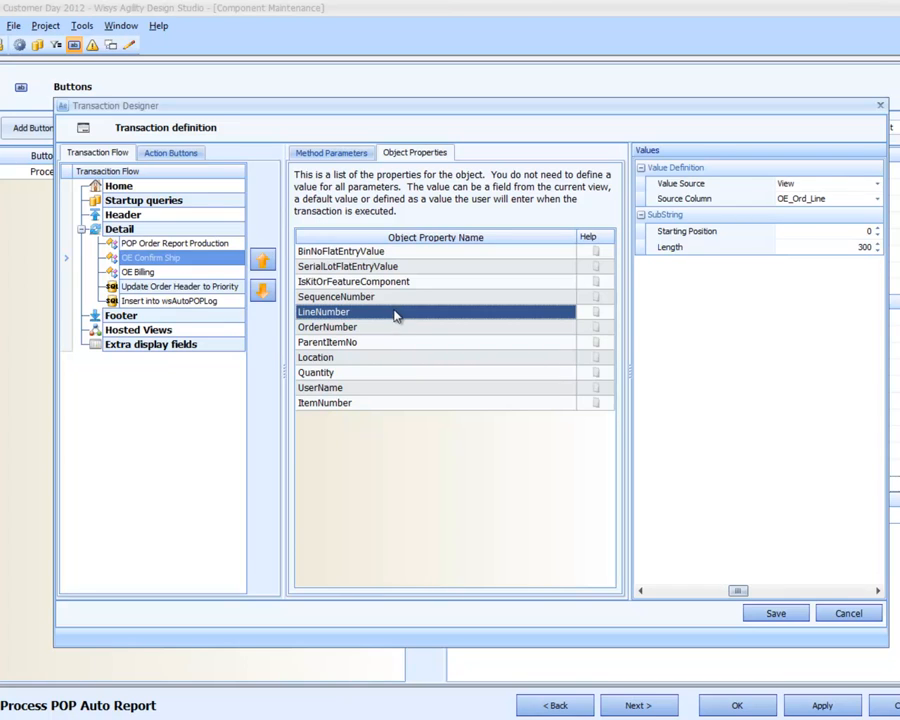
left_click(392, 328)
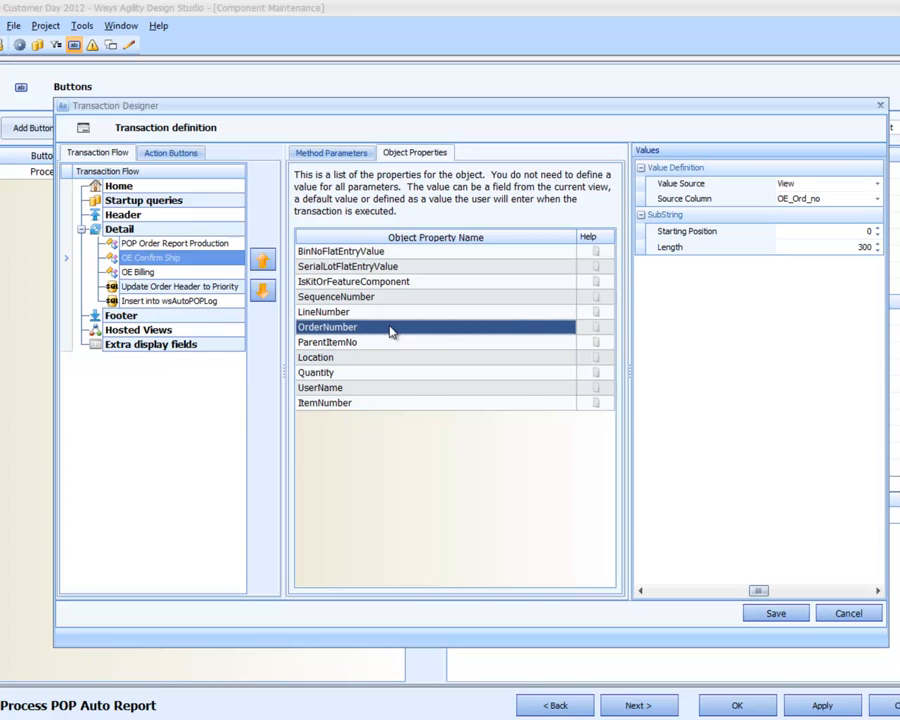
left_click(152, 273)
left_click(166, 286)
left_click(170, 301)
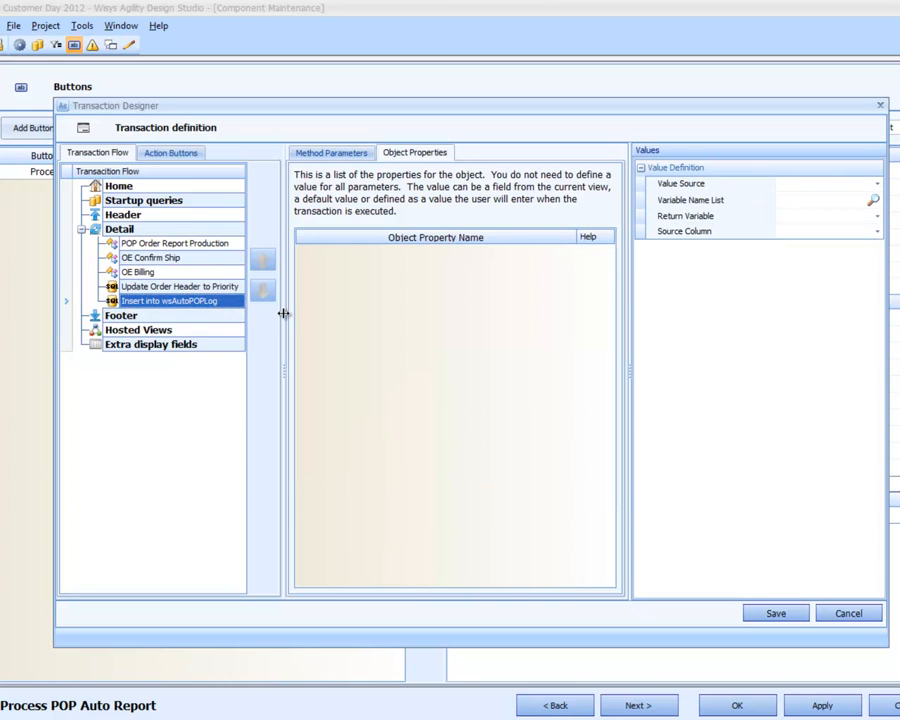
left_click(335, 152)
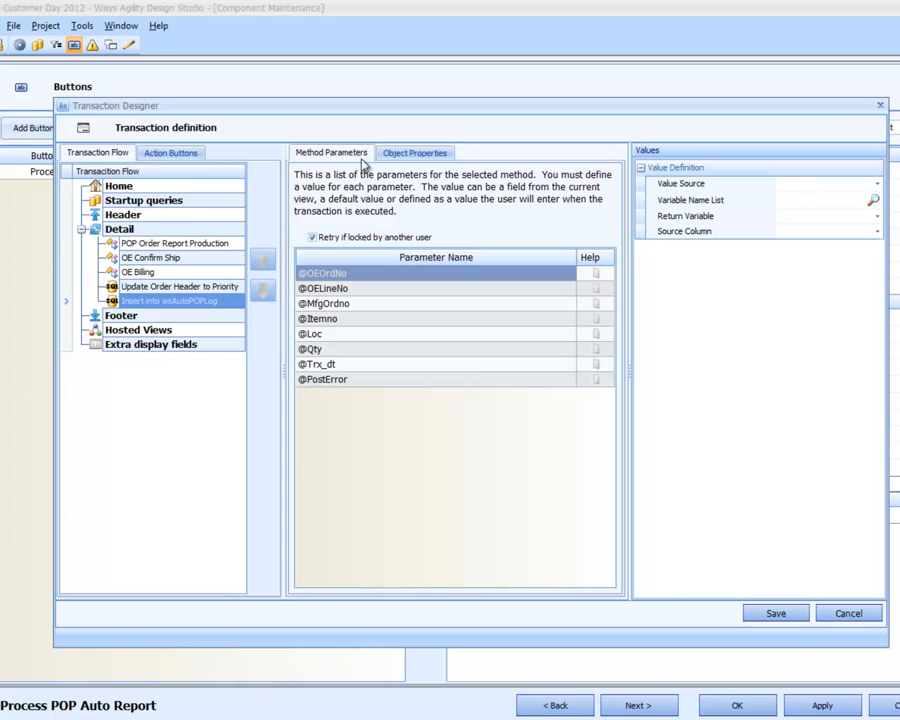
left_click(380, 288)
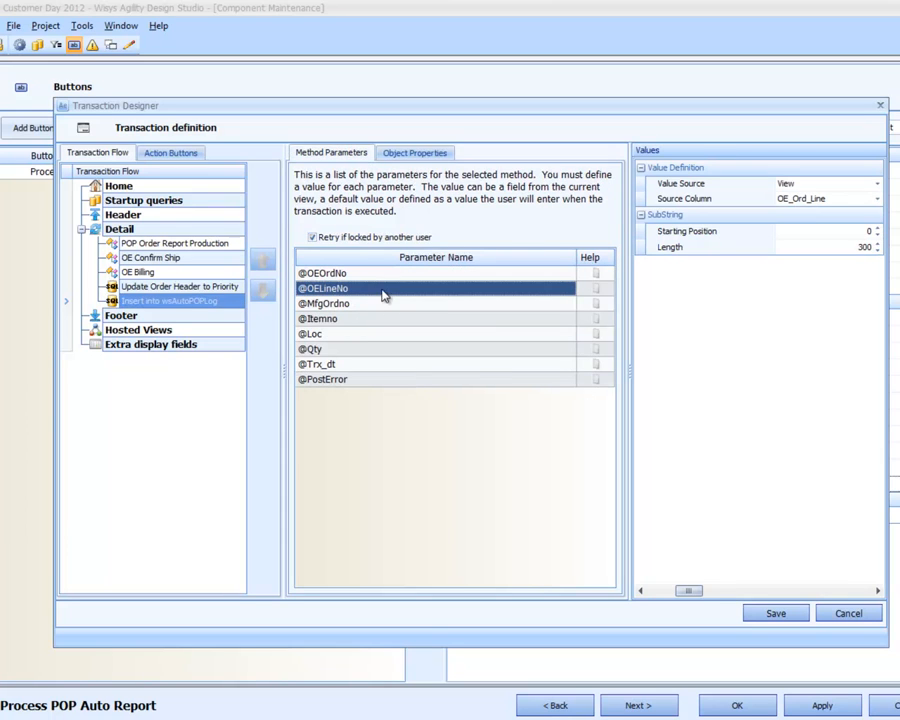
left_click(380, 305)
left_click(374, 318)
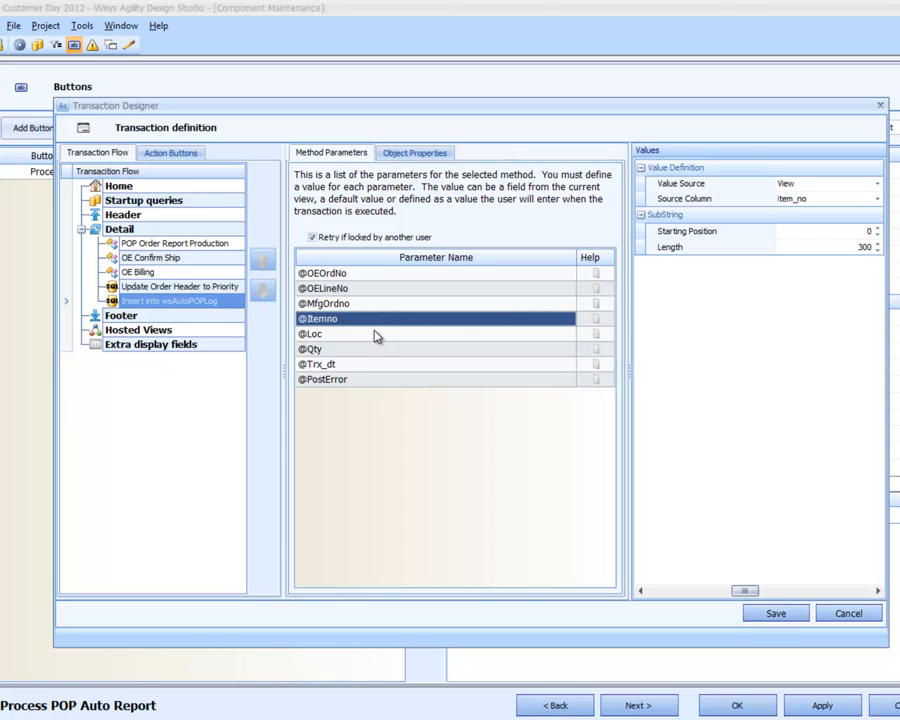
left_click(375, 334)
left_click(376, 349)
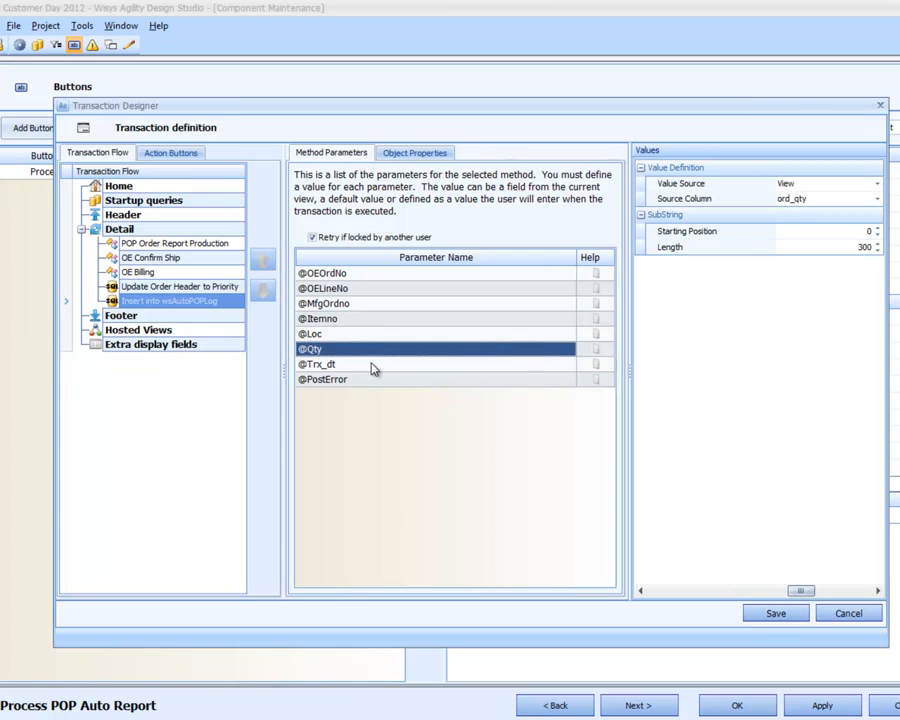
left_click(372, 365)
left_click(370, 380)
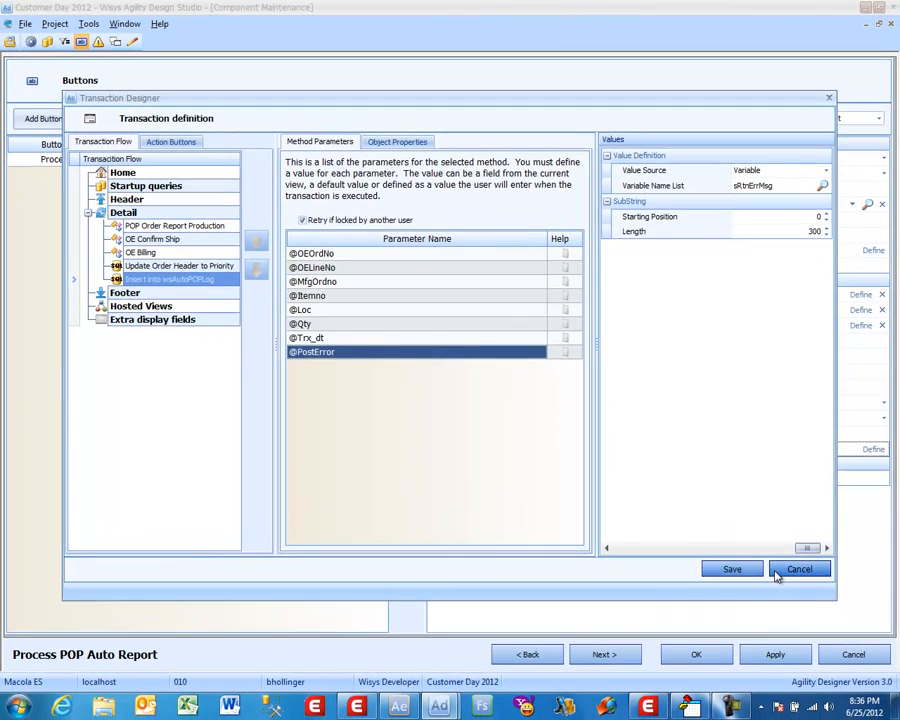
left_click(828, 614)
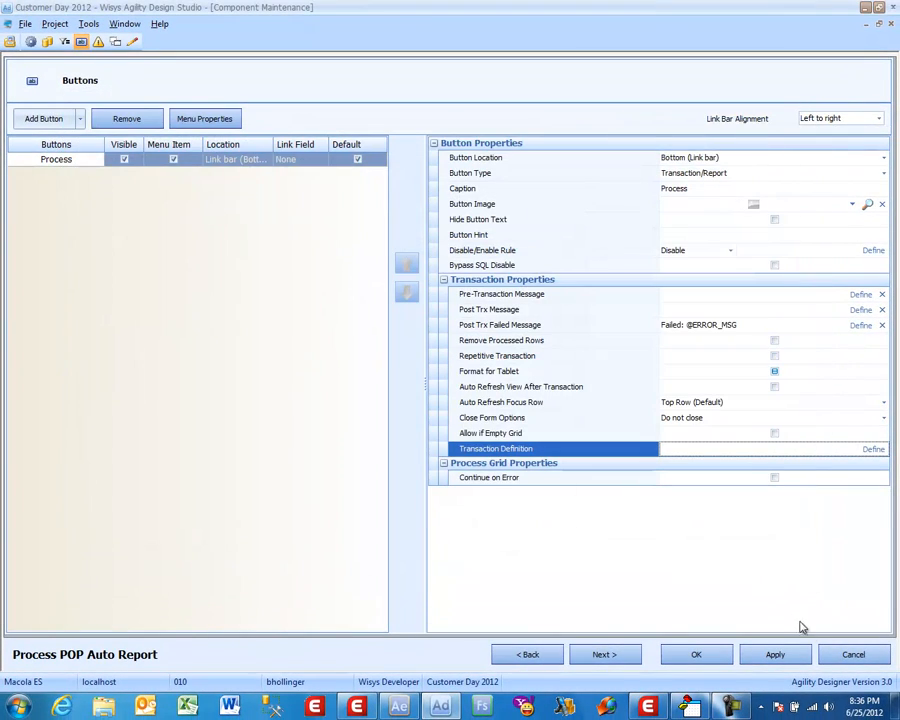
left_click(850, 655)
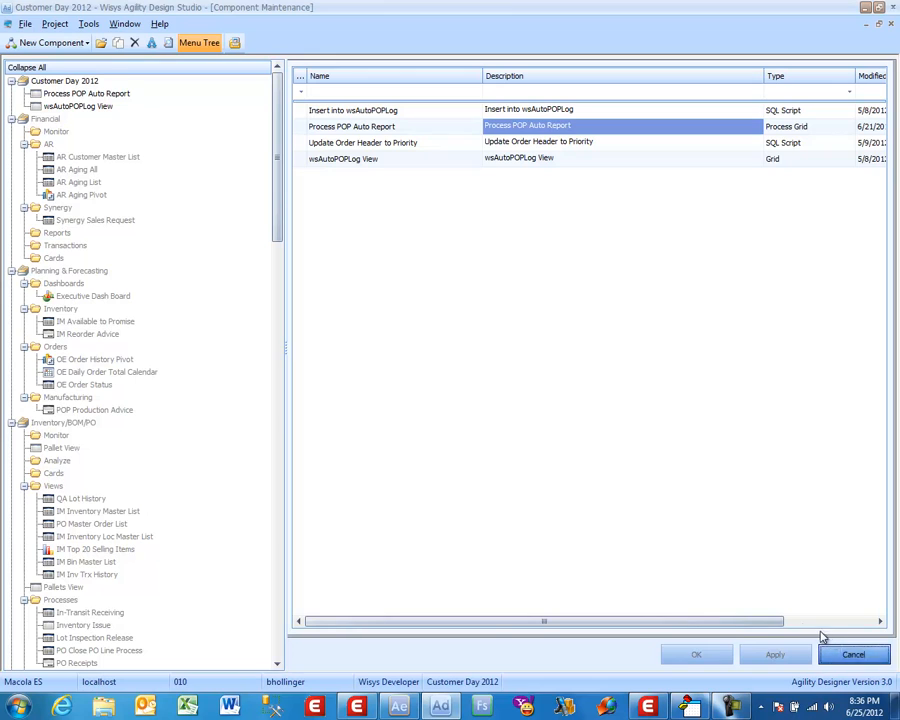
Step: Switch to Wisys Agility Explorer and check the newest wsAutoPOPLog View entry, returning to Process POP Auto Report
left_click(409, 709)
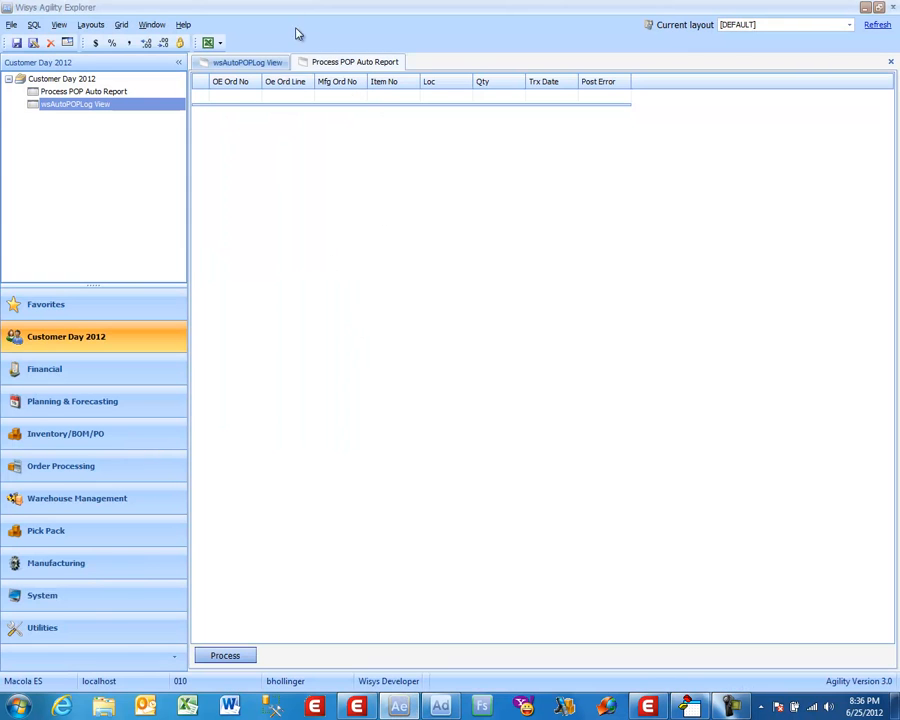
left_click(246, 65)
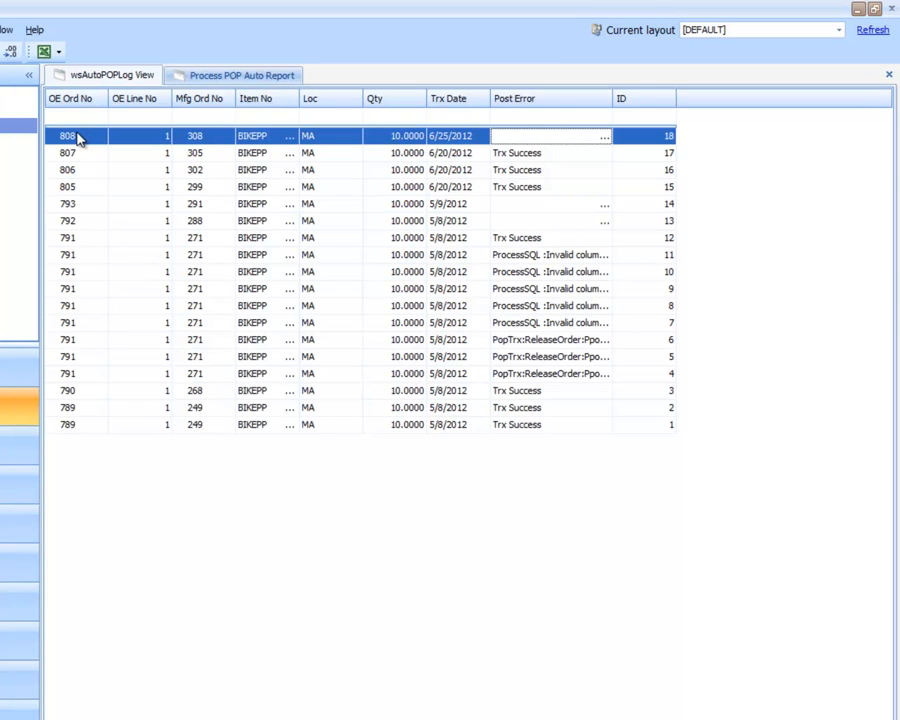
left_click(264, 78)
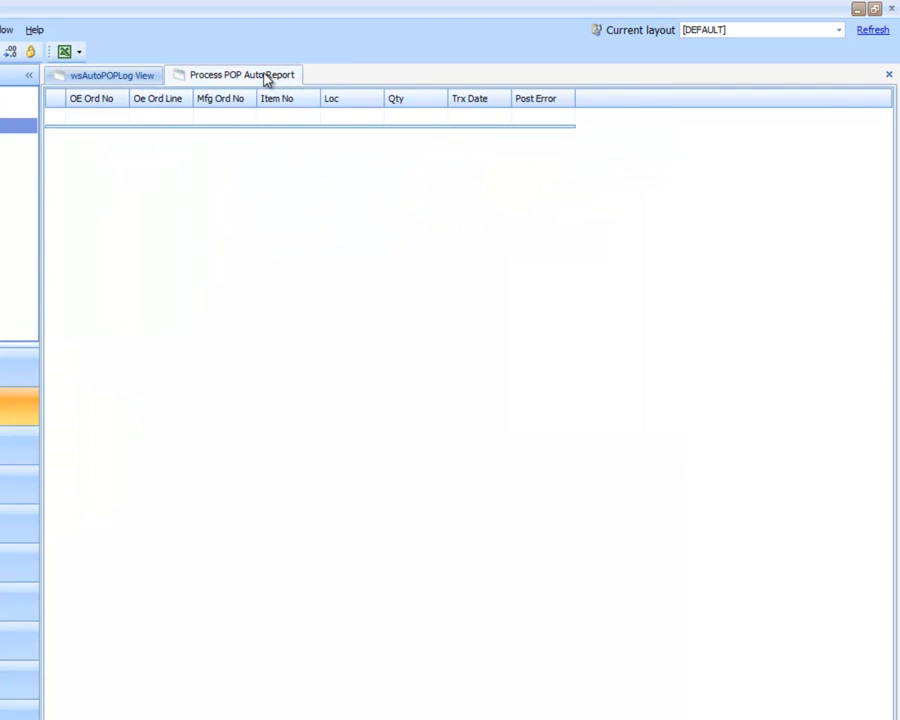
Step: Refresh Process POP Auto Report and process the BIKEPP order line dated 6/25/2012
left_click(874, 31)
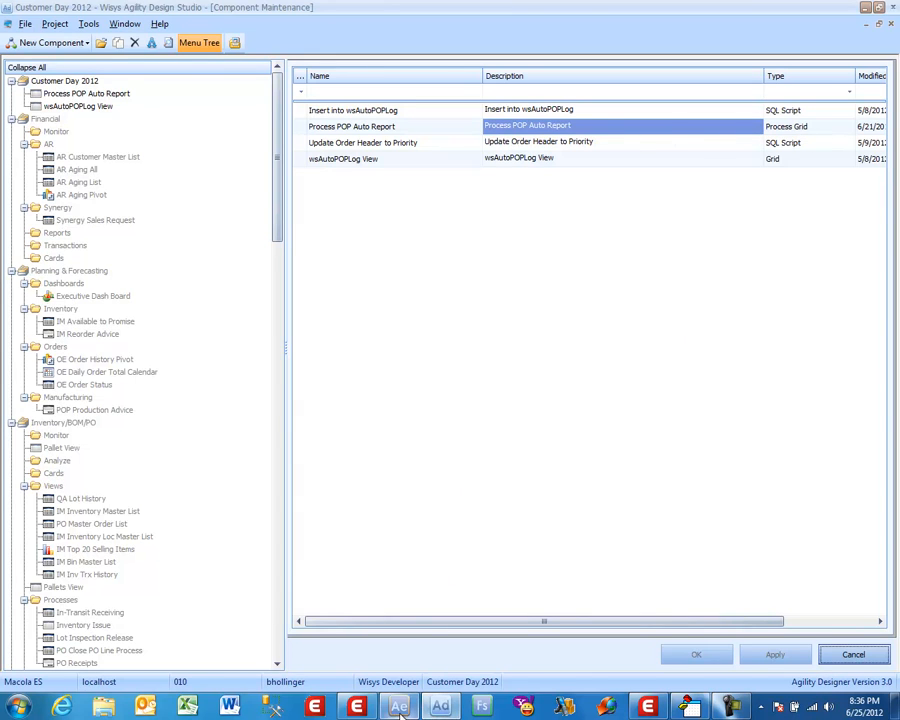
left_click(440, 707)
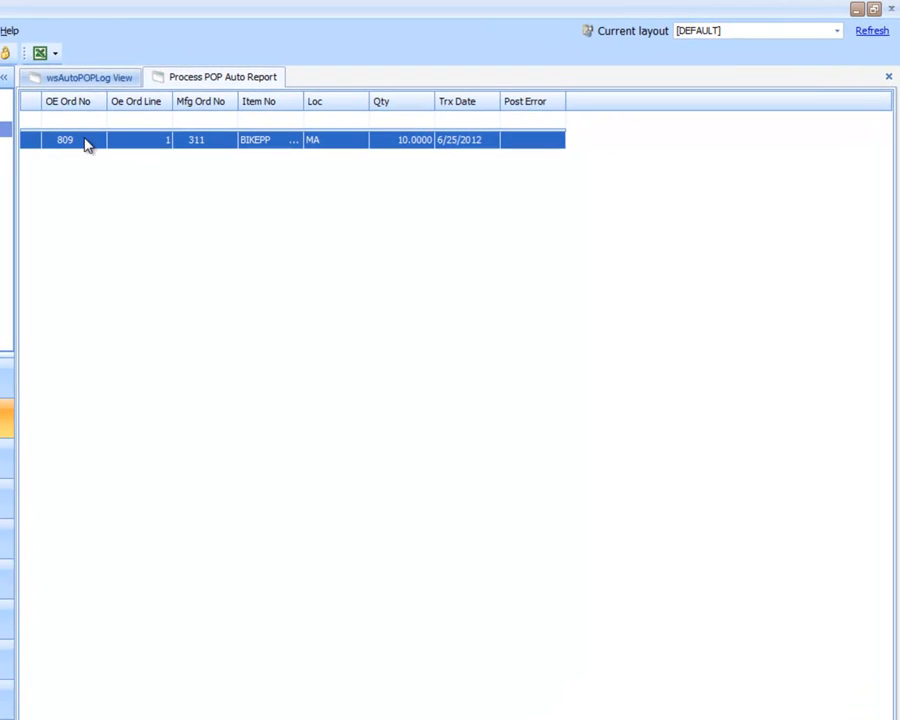
right_click(87, 144)
left_click(143, 164)
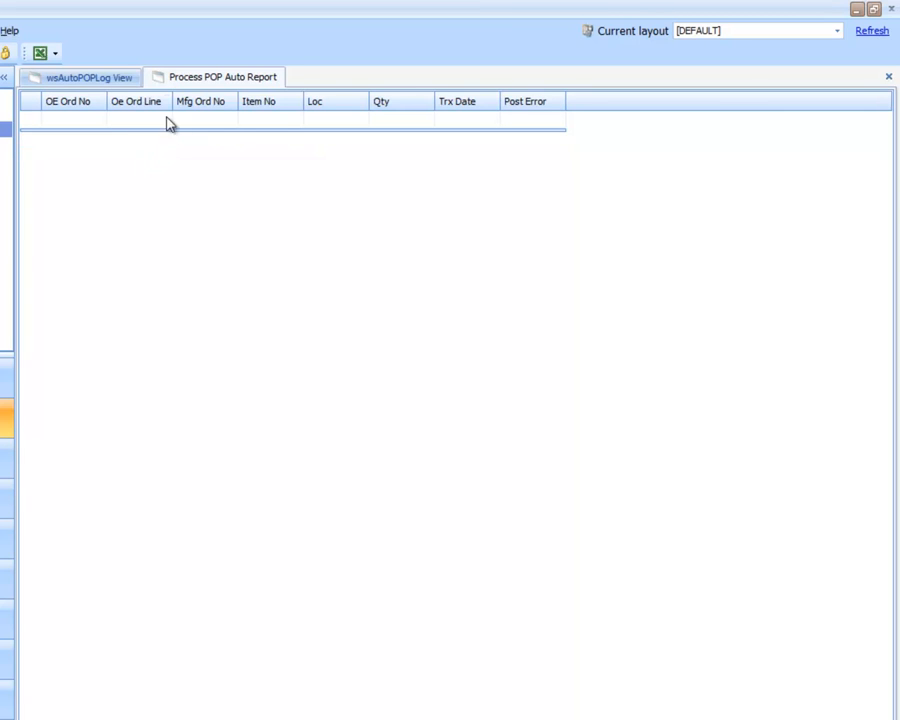
Step: Open the OE order of the newest wsAutoPOPLog View entry and view its basic order information
left_click(129, 80)
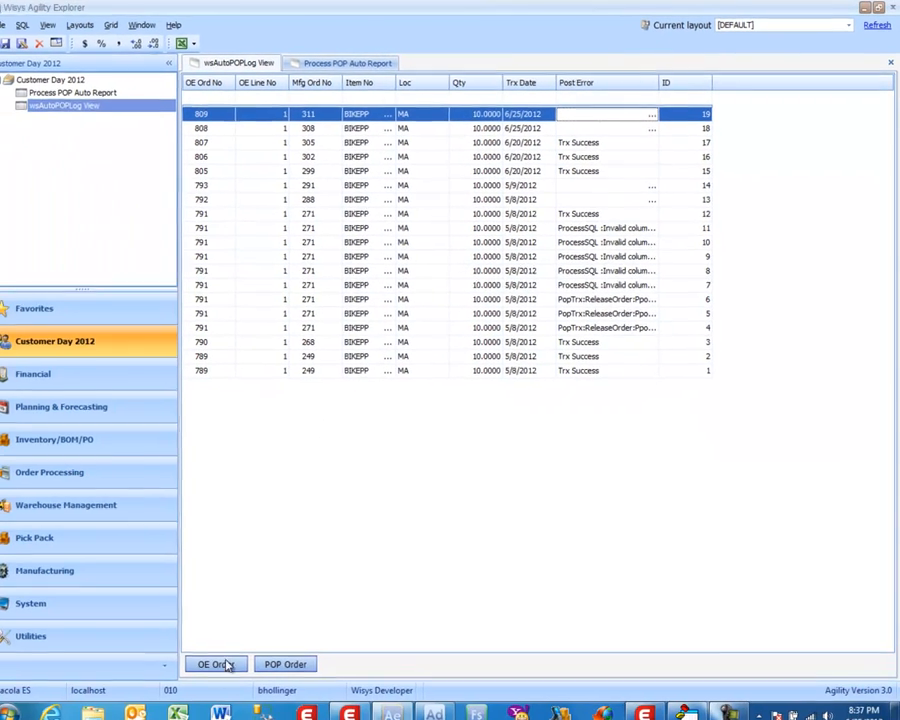
left_click(228, 658)
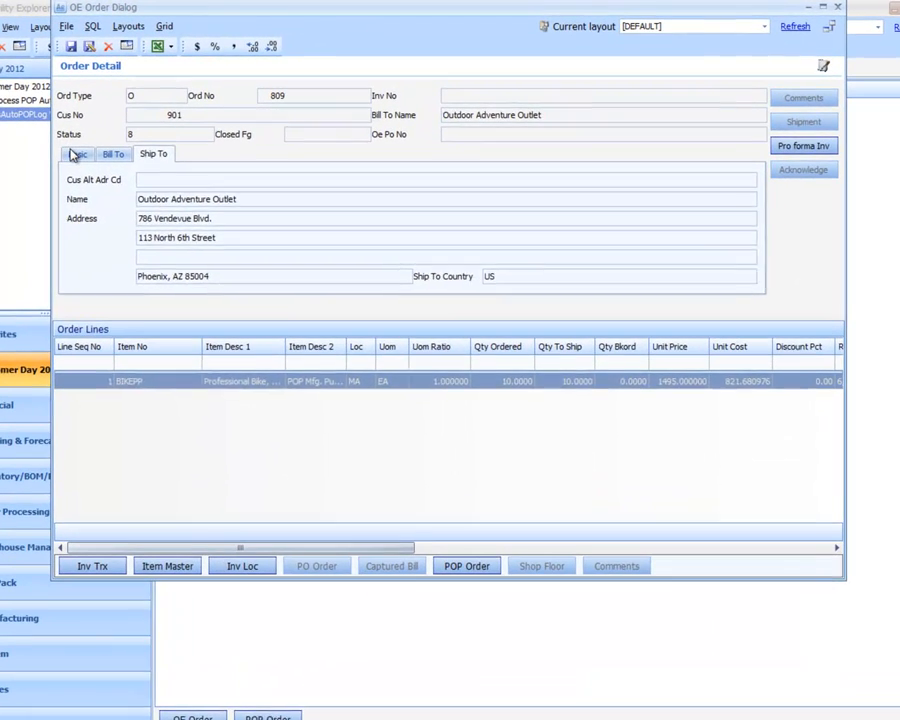
left_click(119, 140)
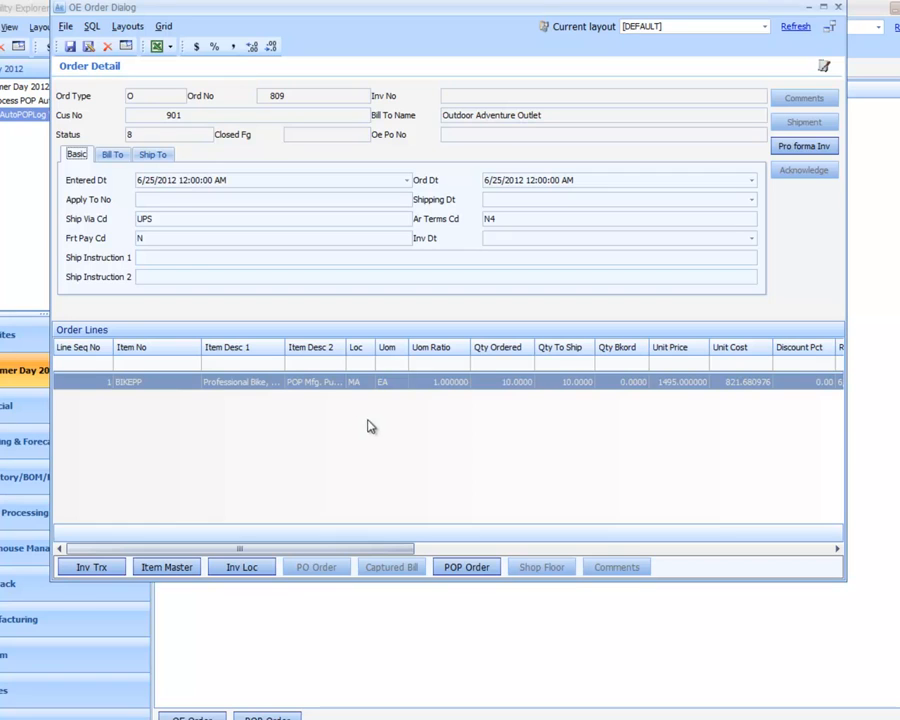
Step: Review the order line's linked POP production order and its GL distributions, and close all the order dialogs
left_click(490, 567)
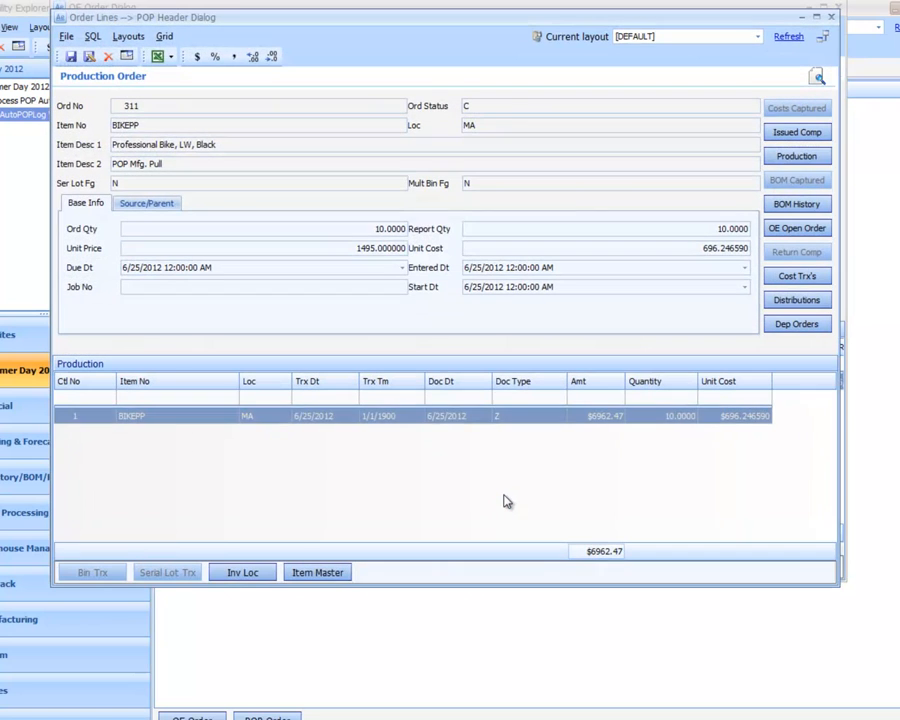
left_click(183, 418)
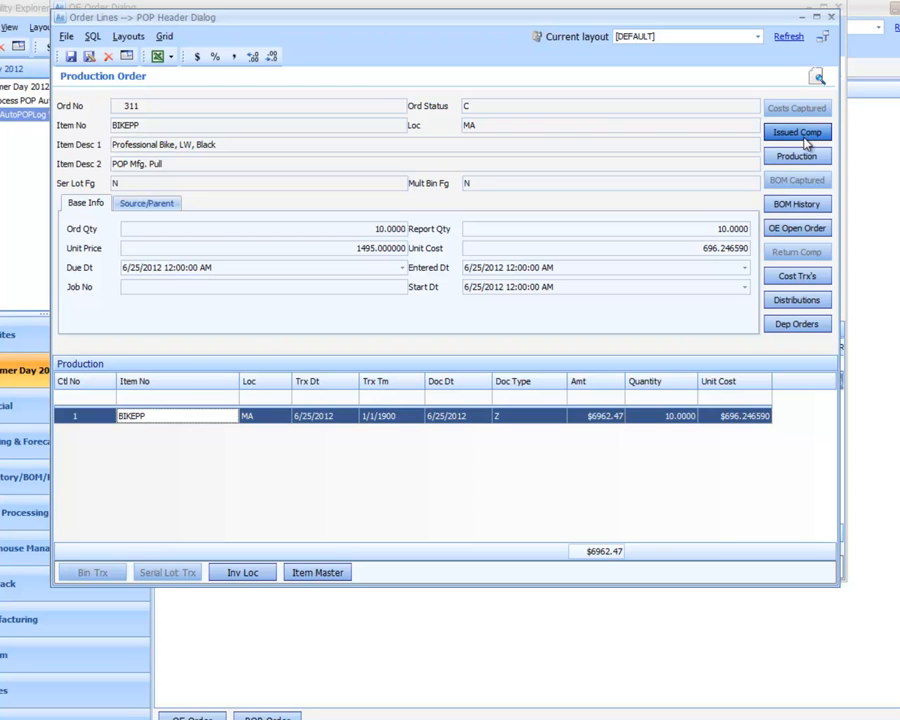
left_click(792, 299)
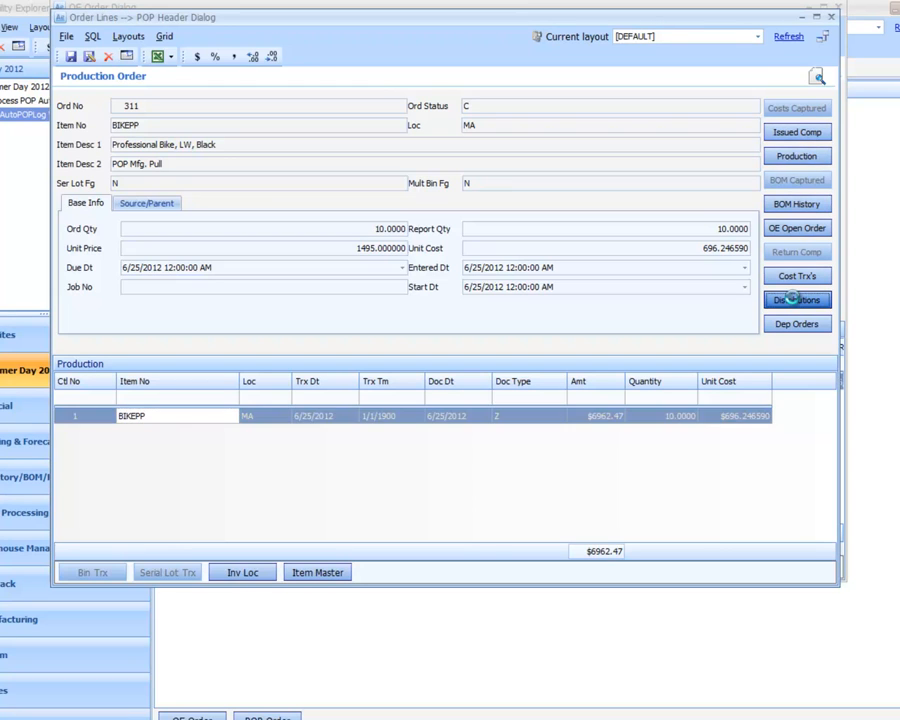
left_click(836, 69)
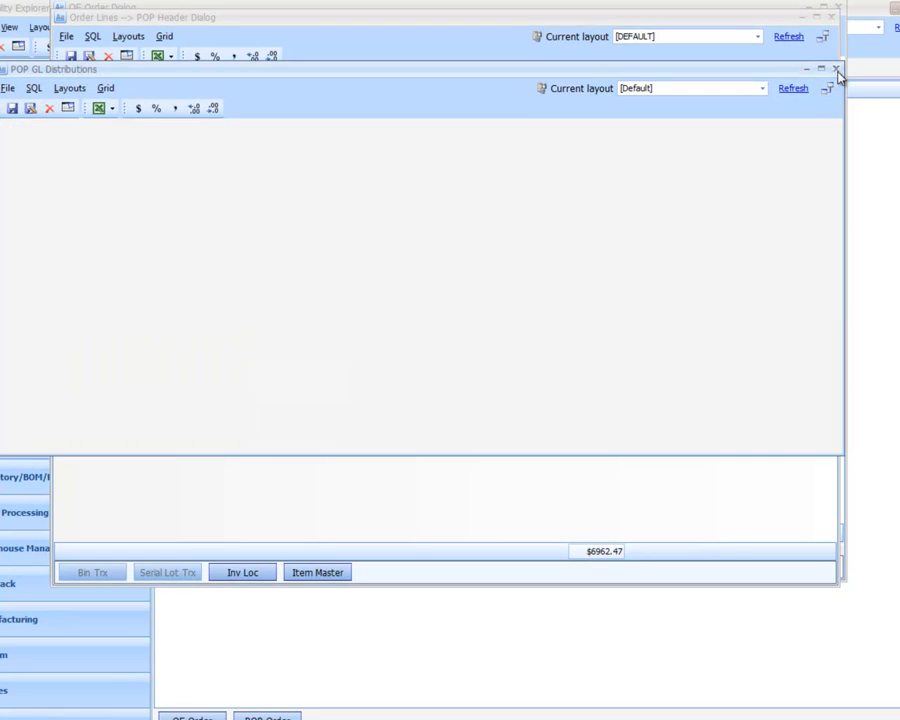
left_click(832, 17)
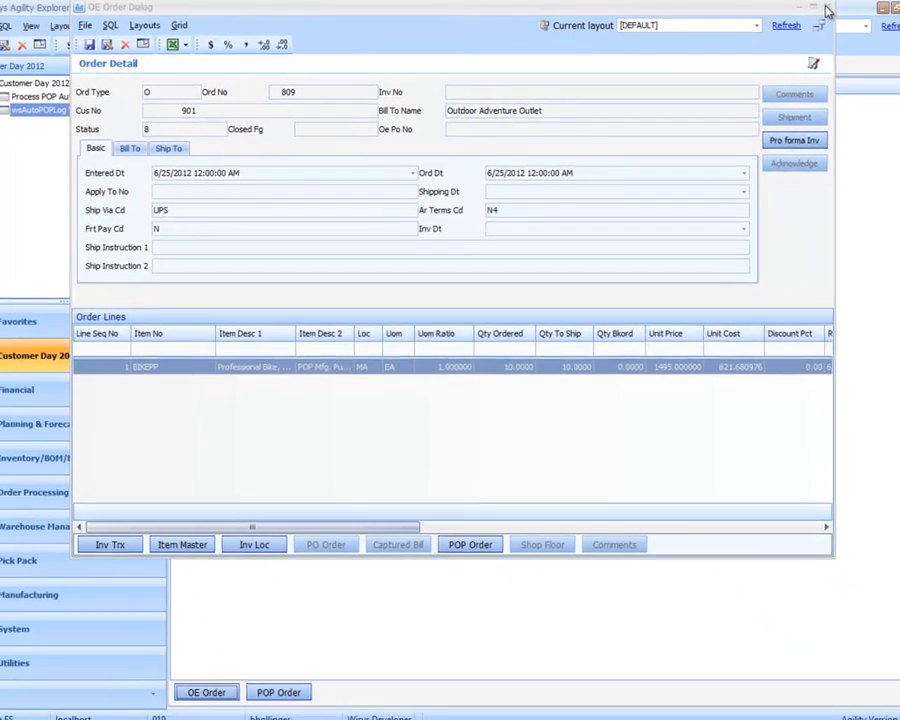
left_click(839, 8)
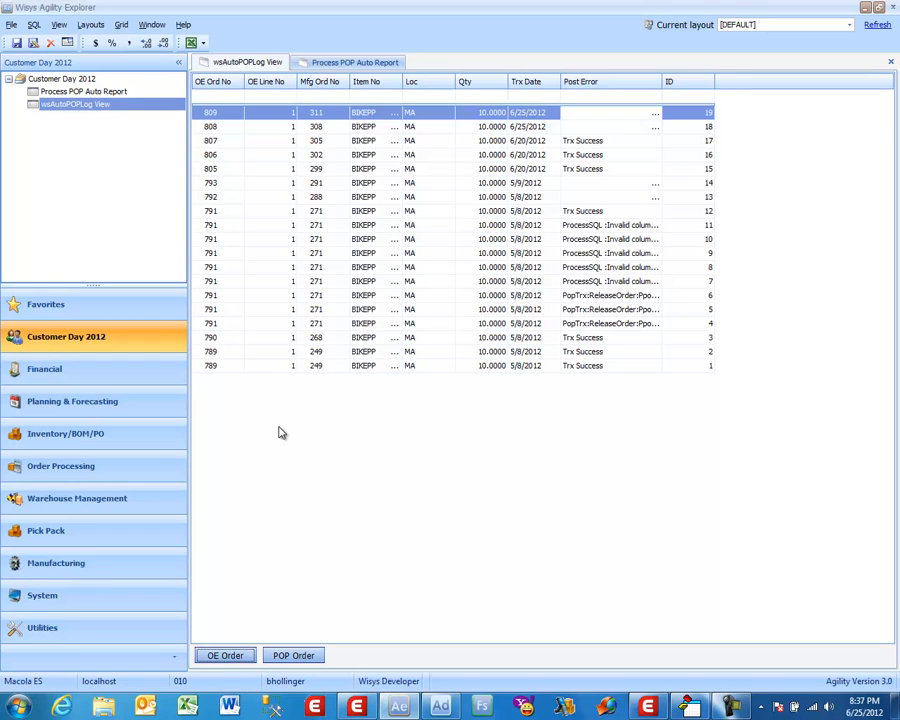
Step: Check Process POP Auto Report for remaining orders and return to wsAutoPOPLog View
left_click(352, 64)
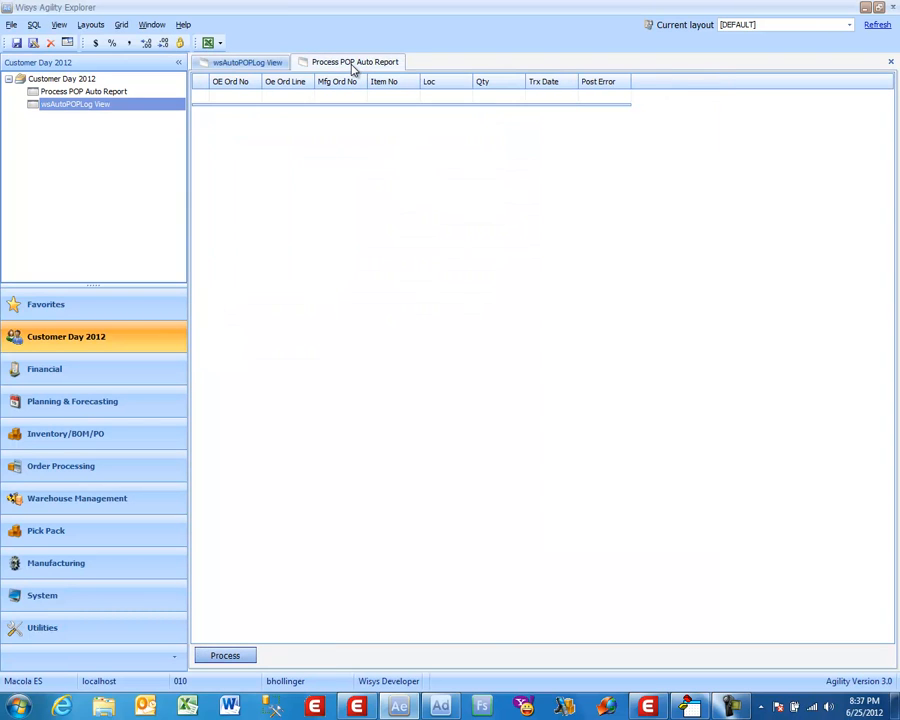
left_click(245, 63)
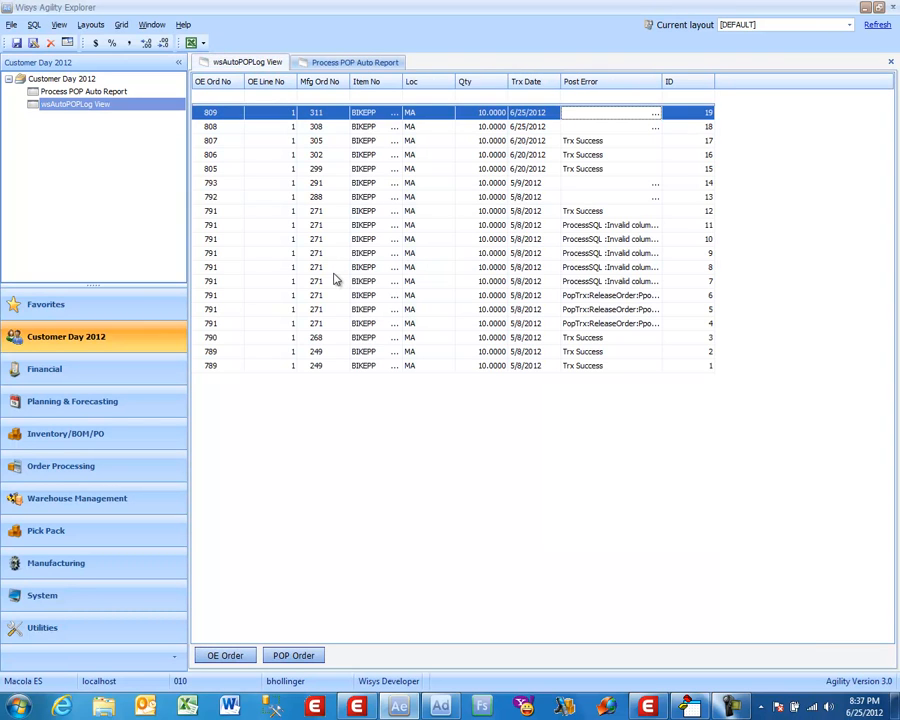